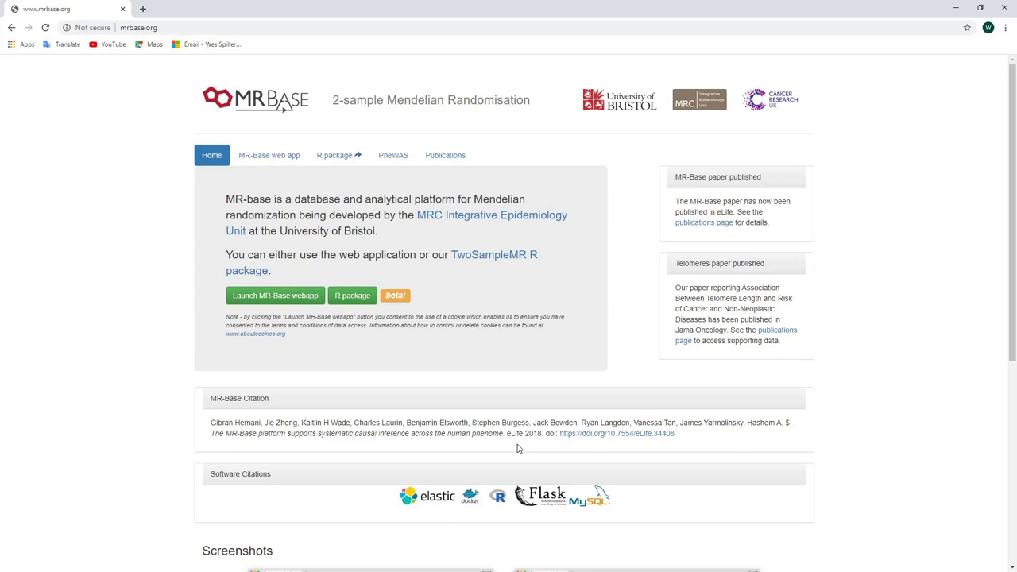
Launch the MR-Base web app and look over the welcome page's current status information
left_click(272, 299)
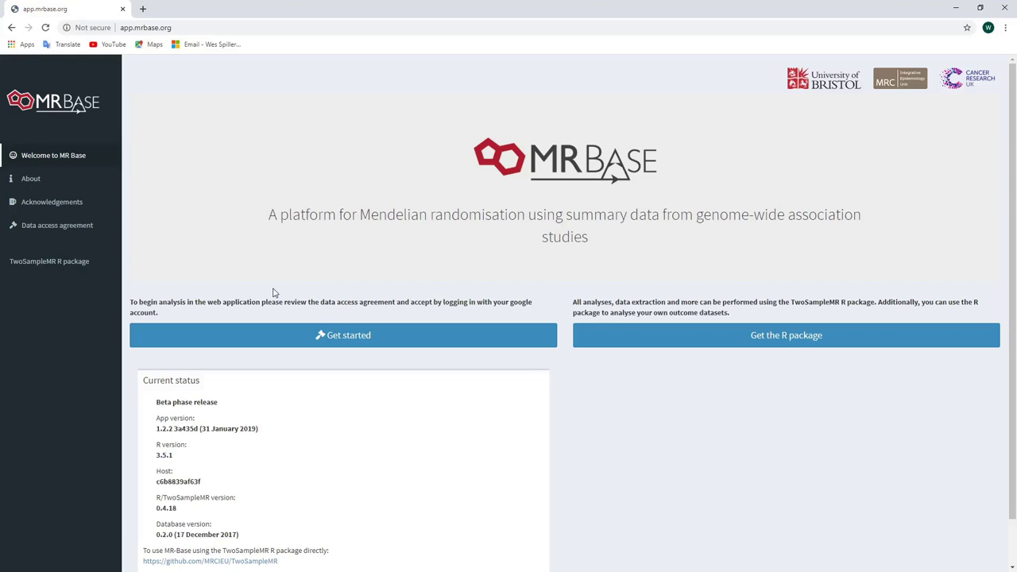
scroll(273, 293, "down", 1)
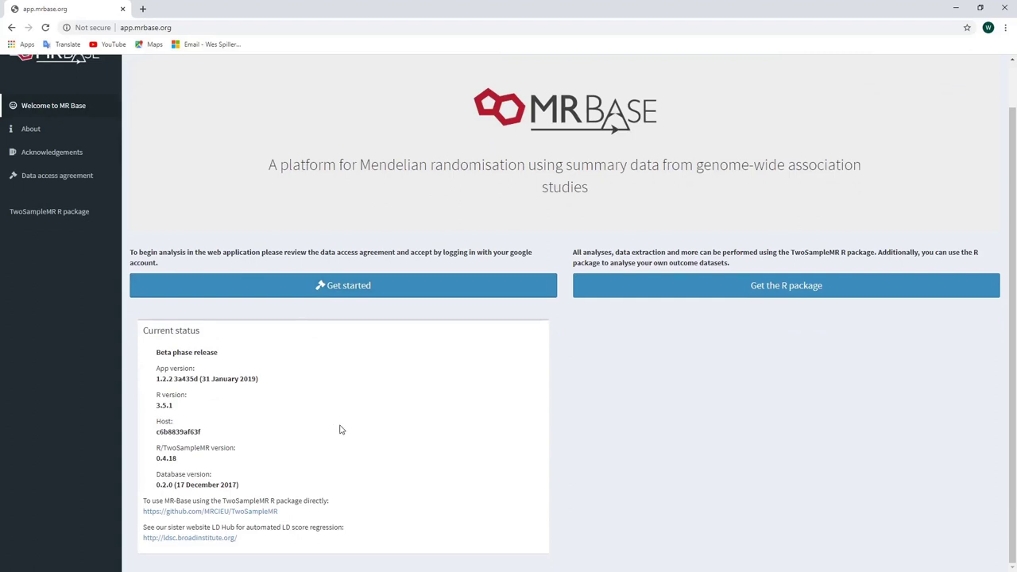
scroll(339, 430, "up", 1)
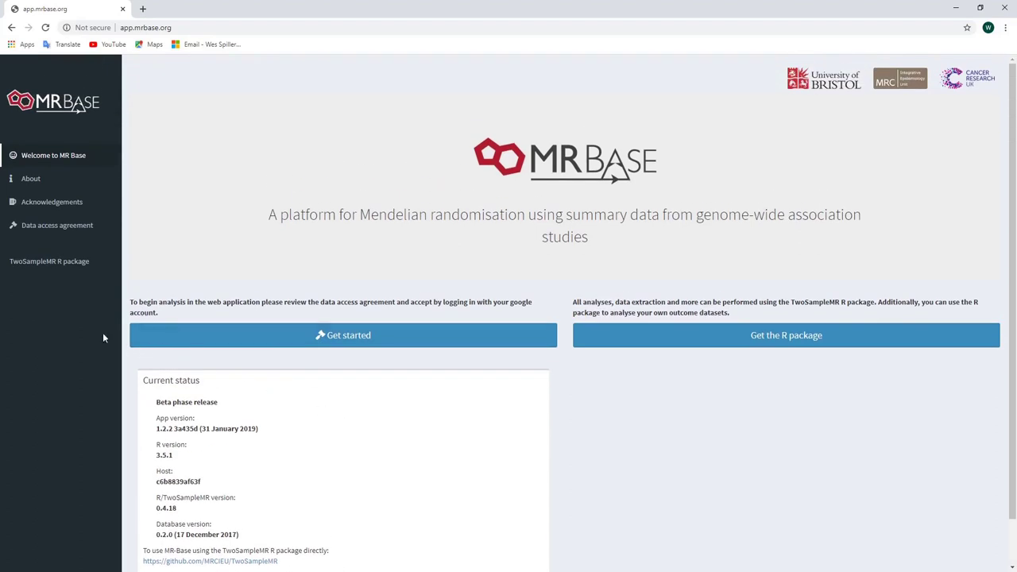
Accept the data access agreement via Google and open the exposure selection for performing an MR analysis
left_click(61, 229)
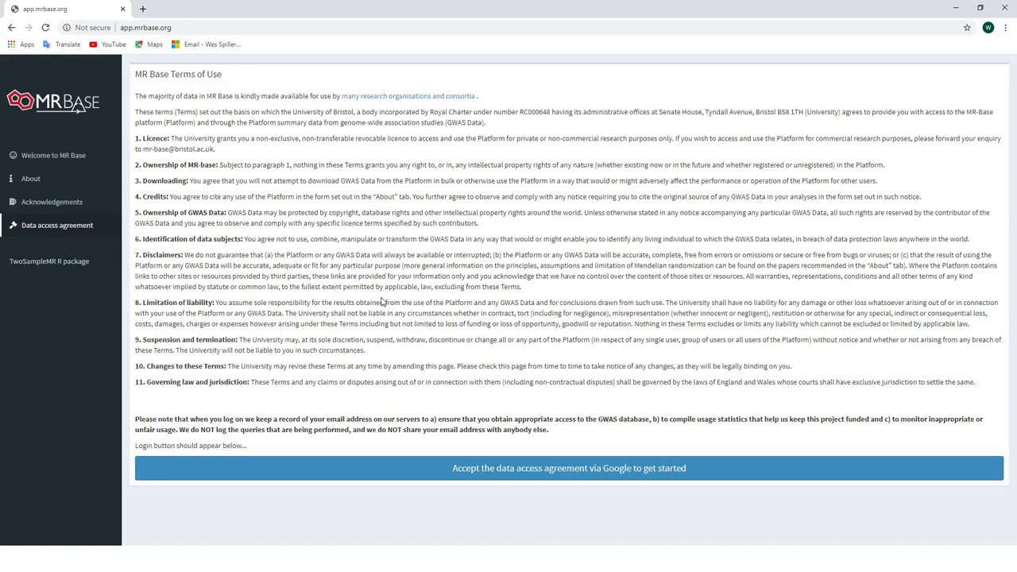
left_click(392, 474)
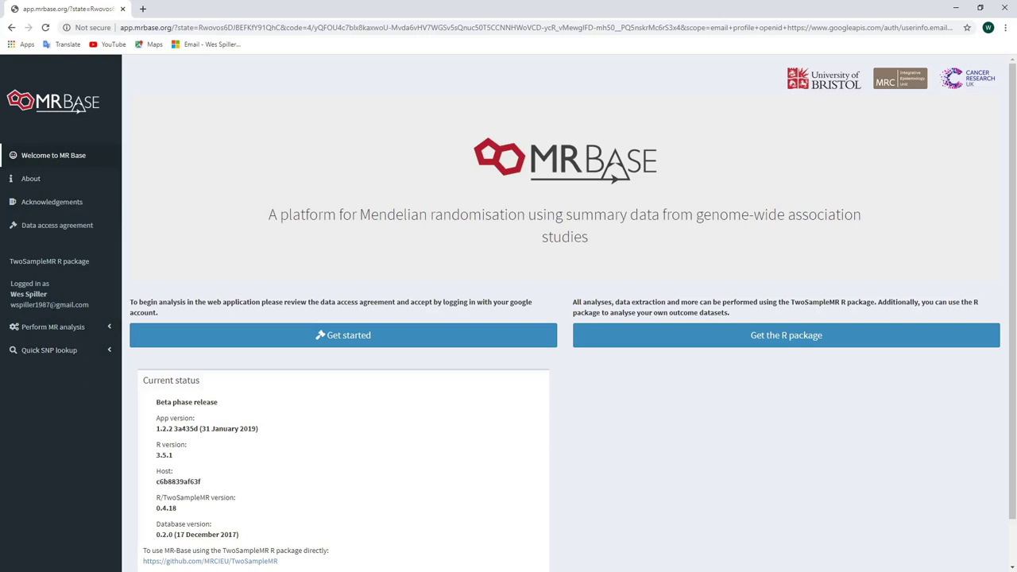
left_click(54, 331)
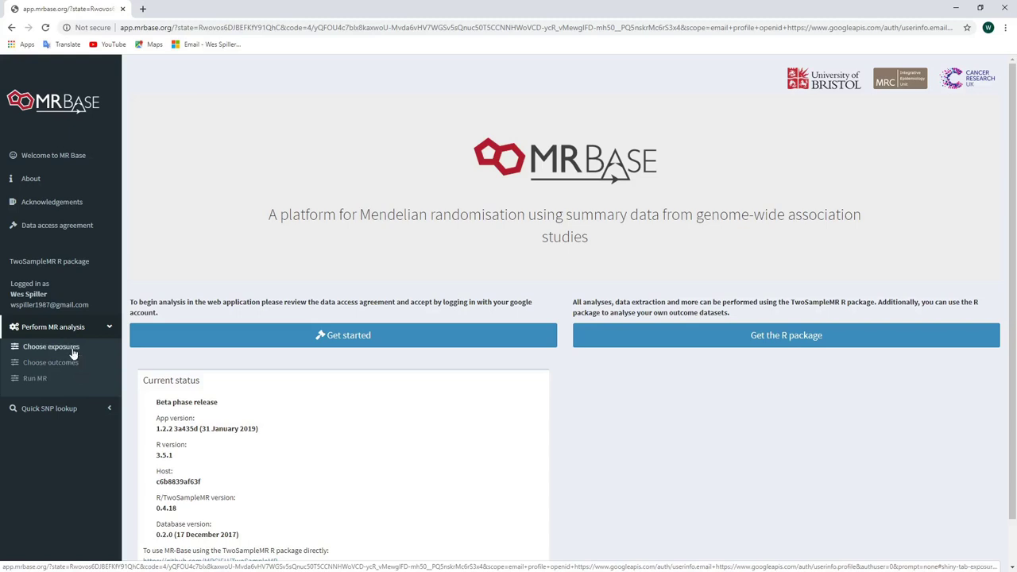
left_click(73, 353)
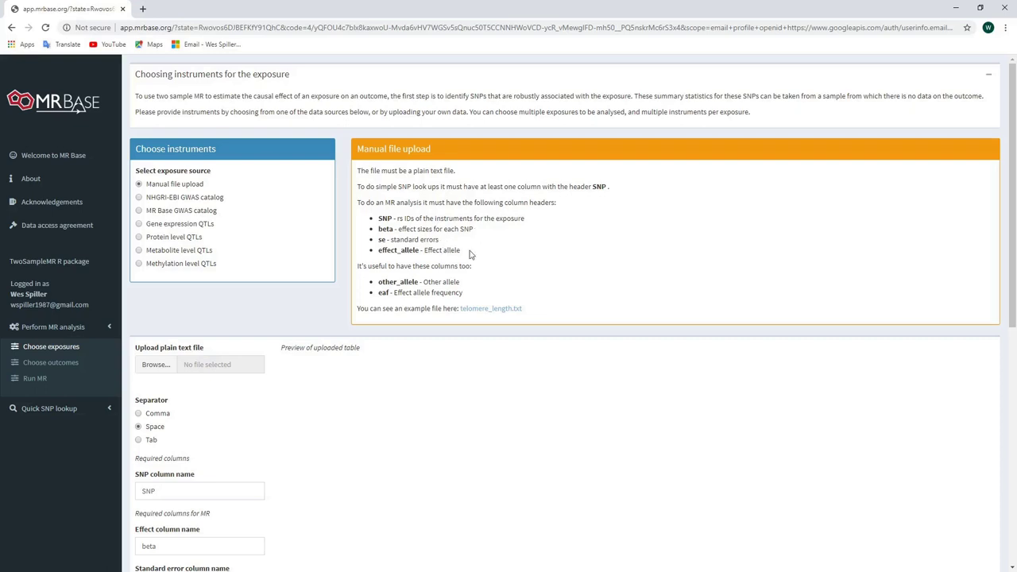
Examine the example file telomere_length.txt in a separate page and the column name settings for manual file upload
right_click(504, 315)
left_click(547, 321)
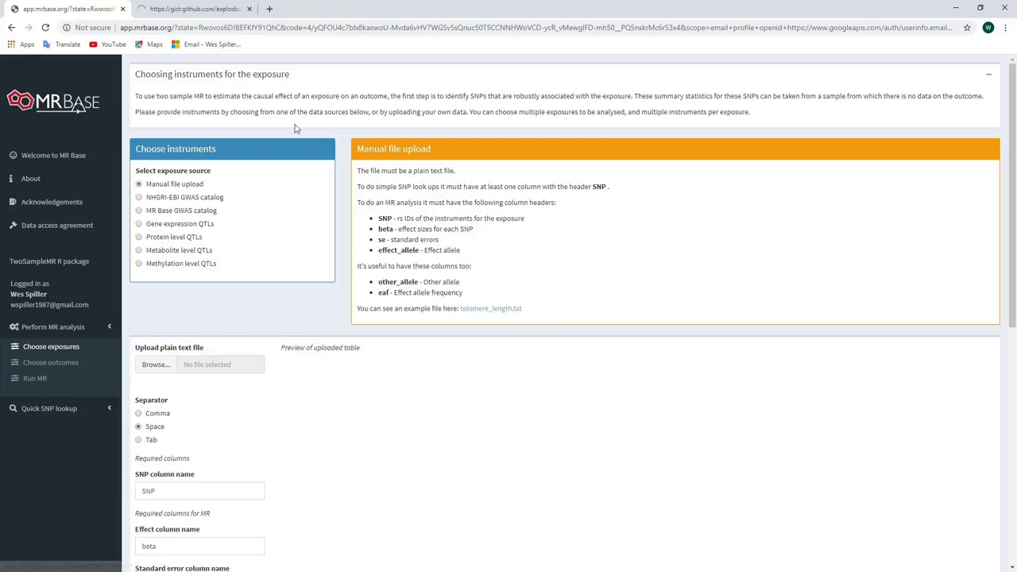
left_click(200, 11)
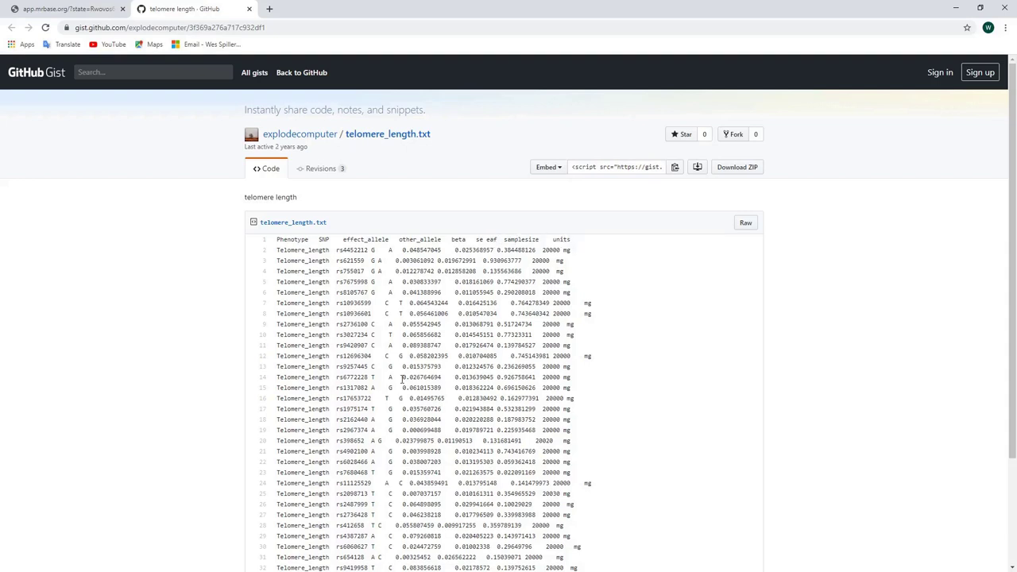
left_click(249, 10)
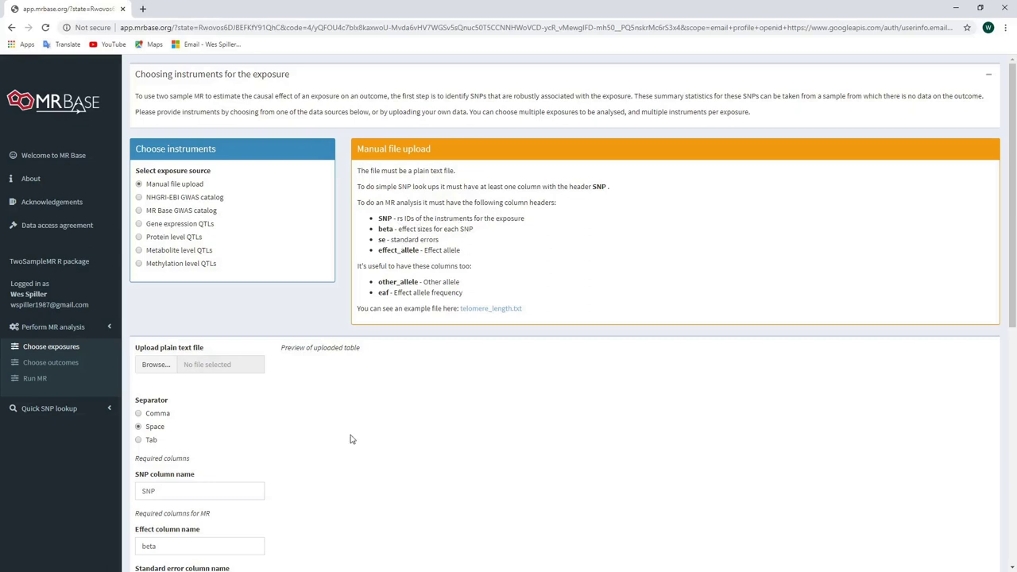
scroll(352, 445, "down", 3)
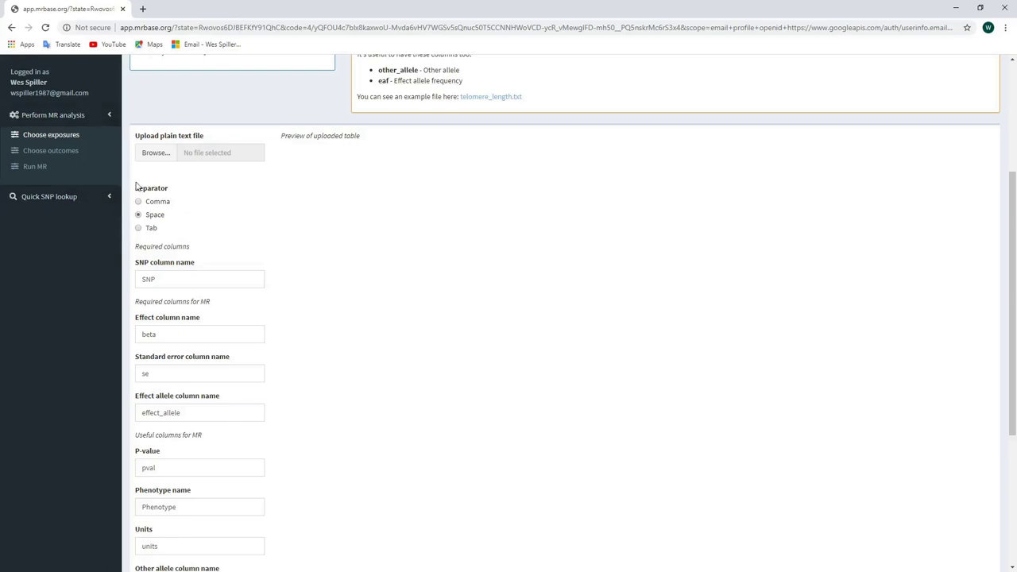
scroll(289, 271, "down", 2)
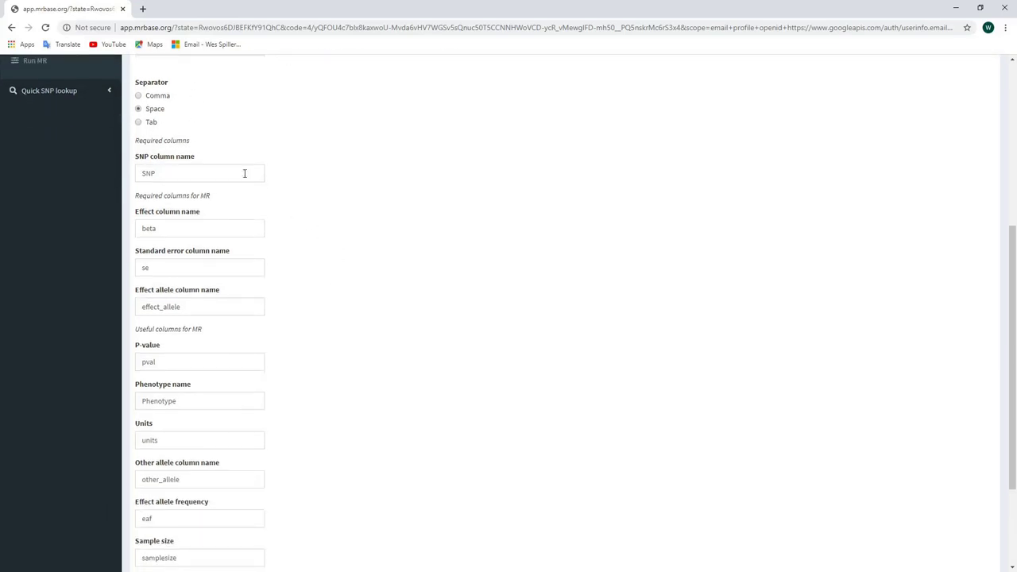
scroll(289, 288, "down", 2)
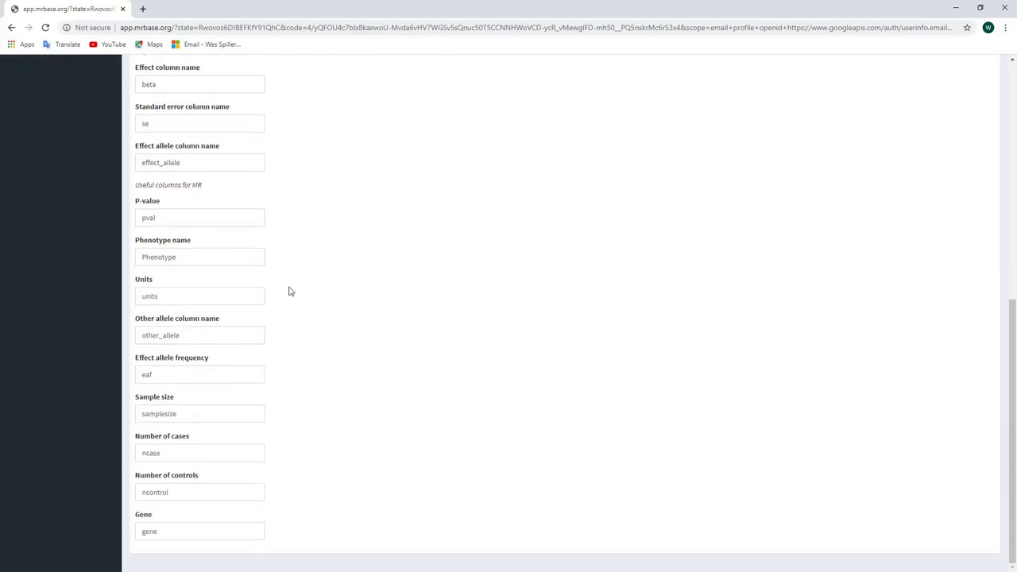
scroll(290, 291, "up", 3)
scroll(290, 292, "up", 3)
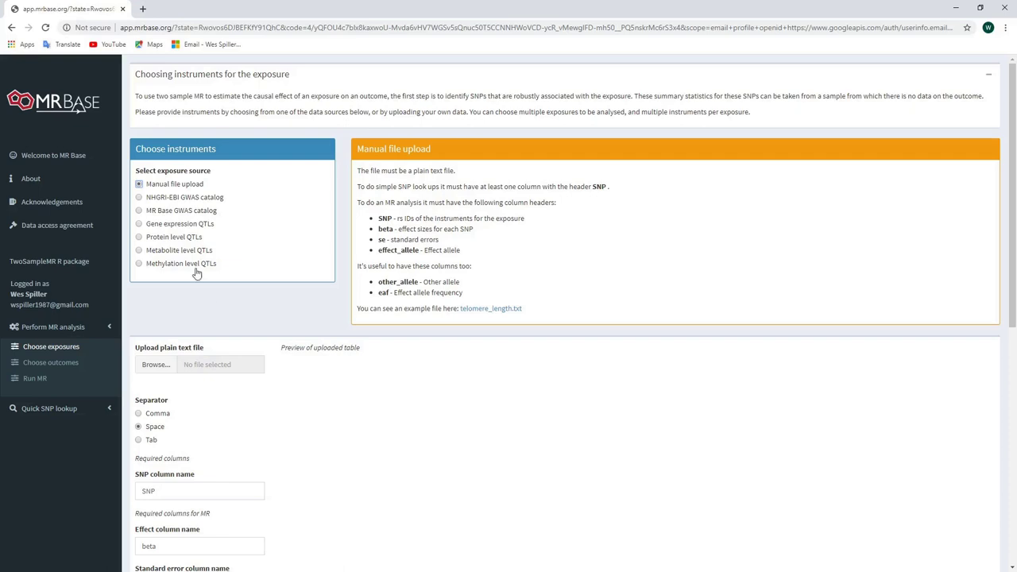
Choose the MR Base GWAS catalog as the exposure source and set its LD Rsq to 0.01
left_click(140, 211)
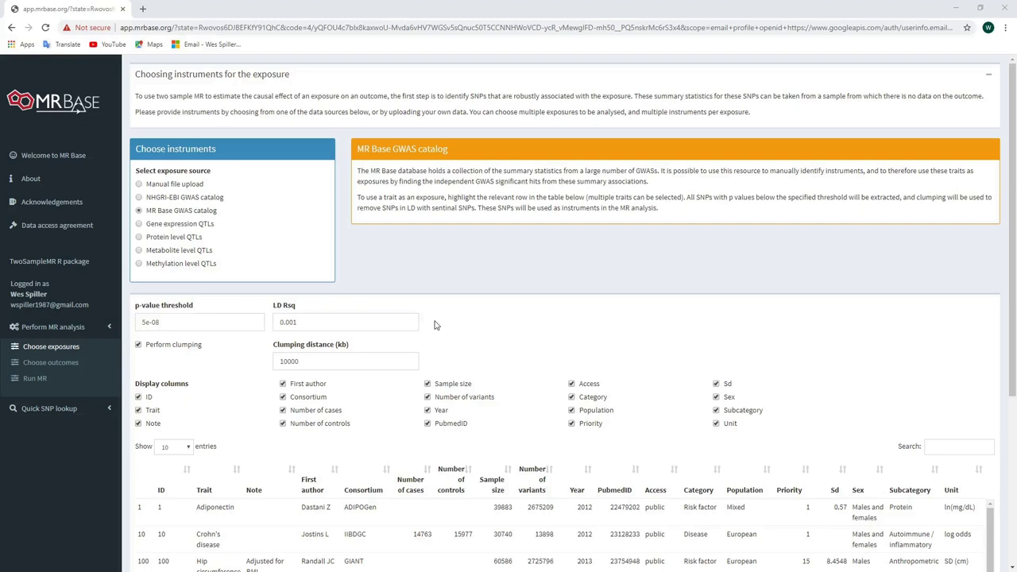
left_click(404, 328)
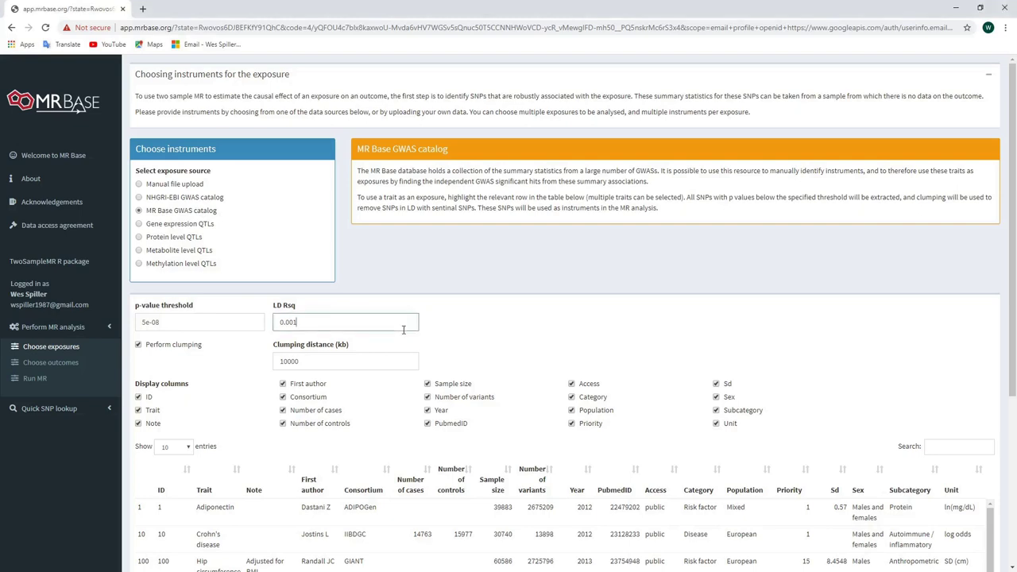
key("BackSpace")
key("BackSpace")
type("1")
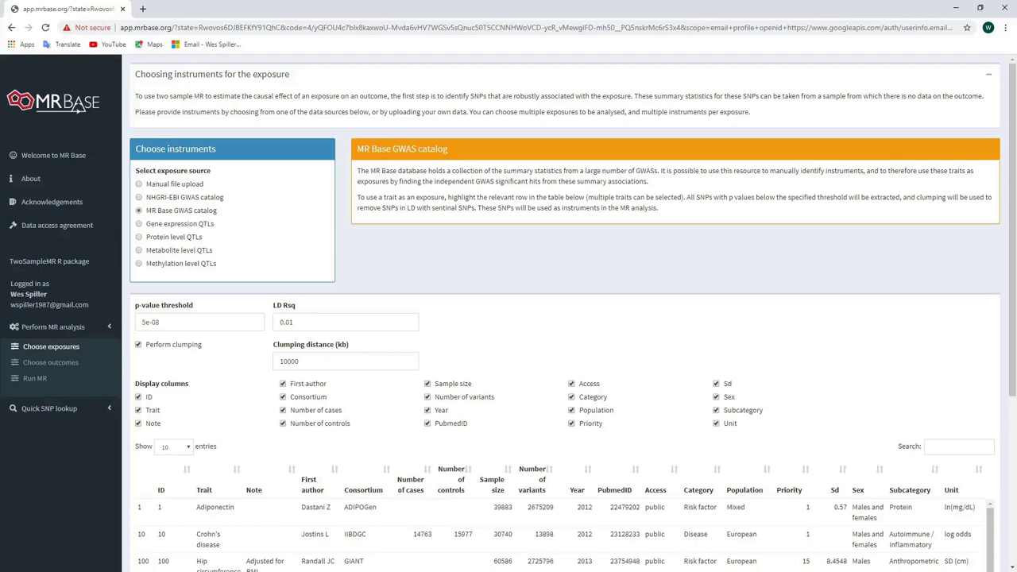
Search the catalog for "body mass index" and select the GIANT study with ID 2 as the exposure
scroll(45, 471, "down", 3)
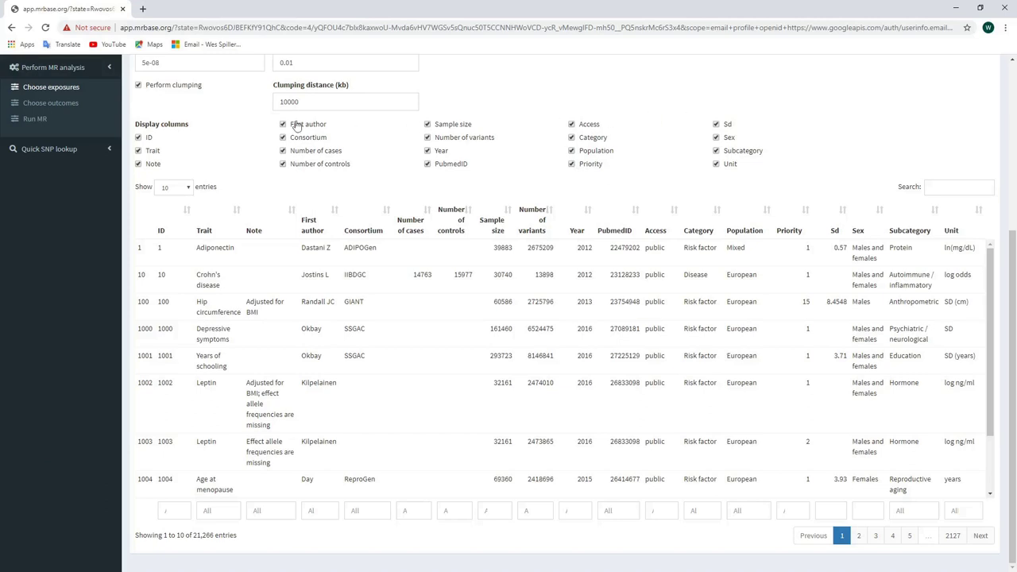
left_click(943, 189)
type("body mass index")
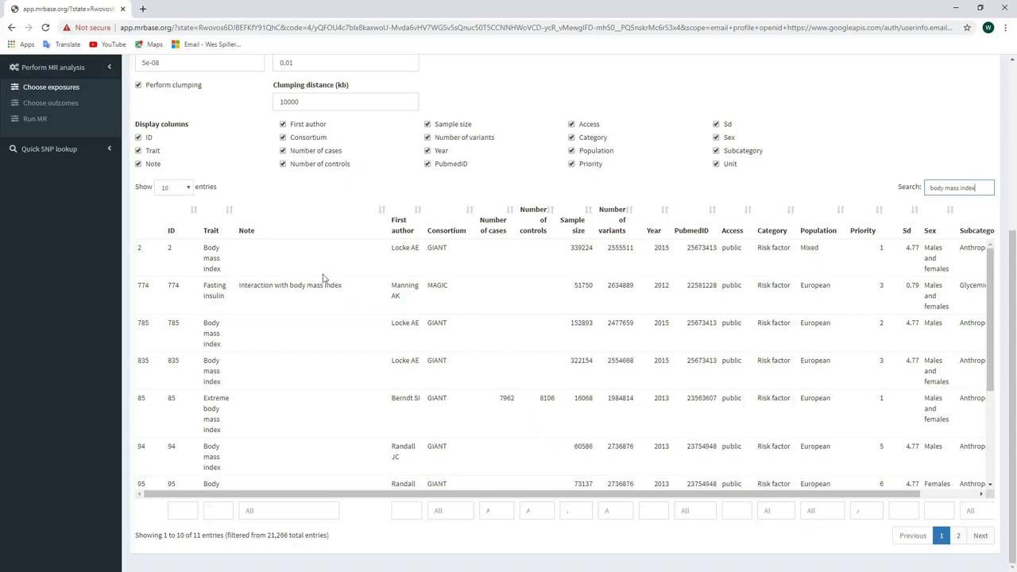
left_click(268, 258)
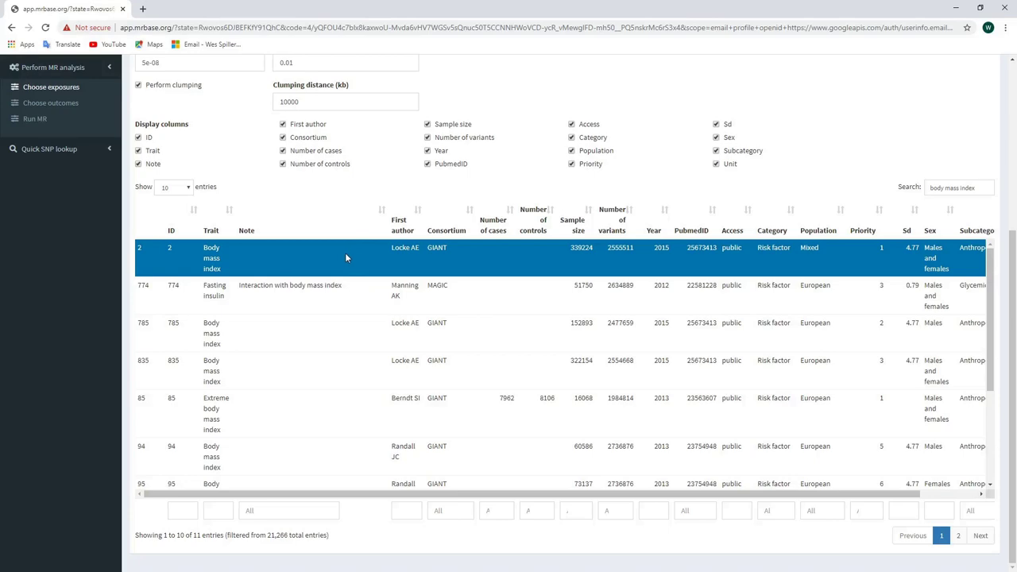
In the outcome selection, search for "systolic blood pressure" and select the 2017 Neale Lab automated reading study UKB-a:360
scroll(345, 257, "up", 4)
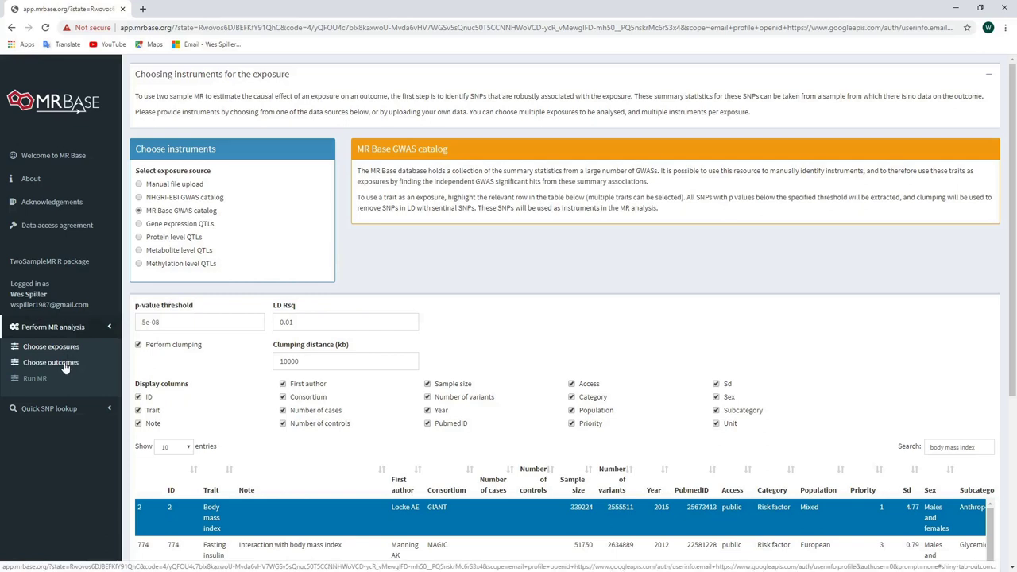
left_click(66, 365)
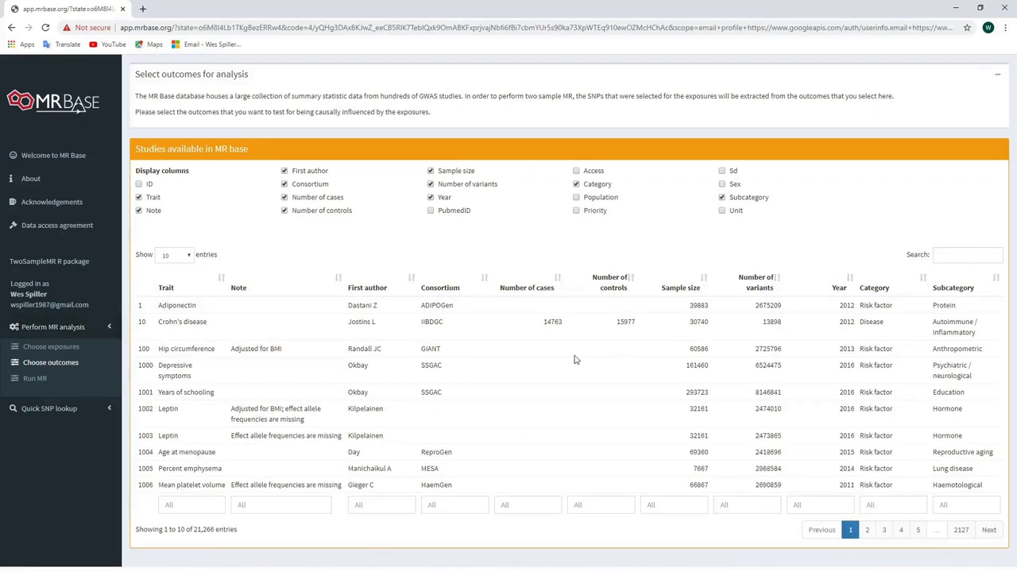
left_click(966, 259)
type("systolic blood pressure")
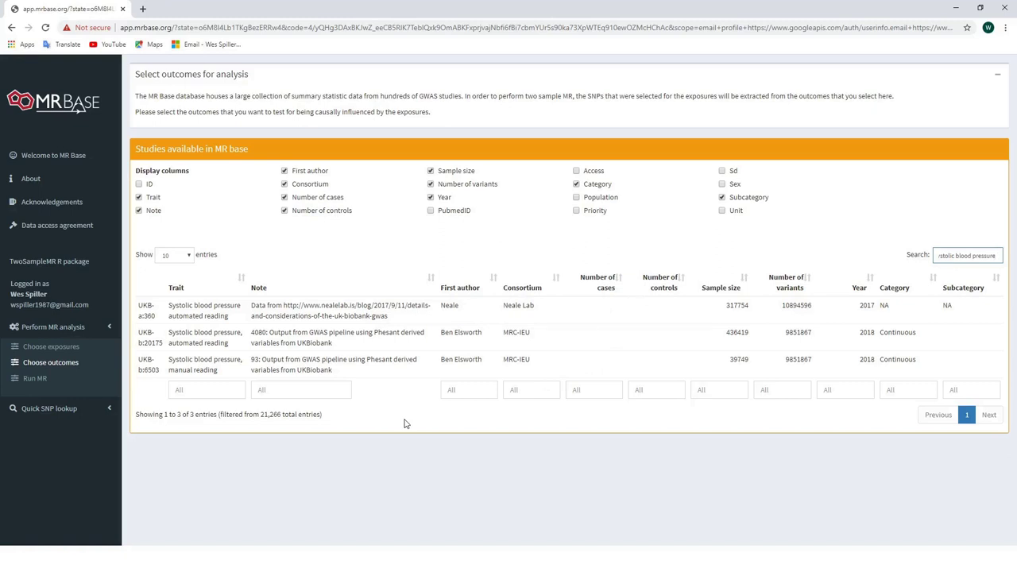
left_click(574, 313)
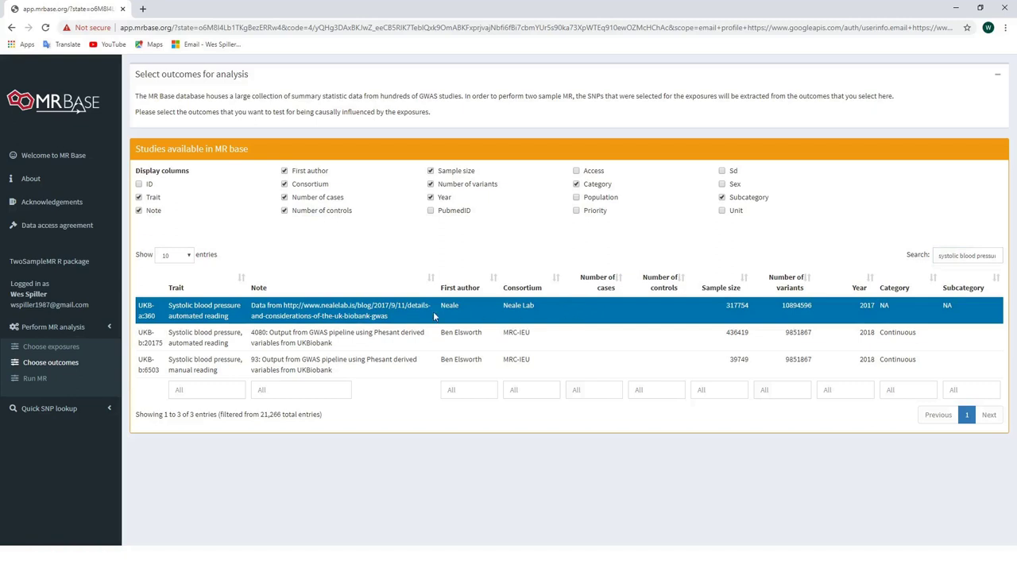
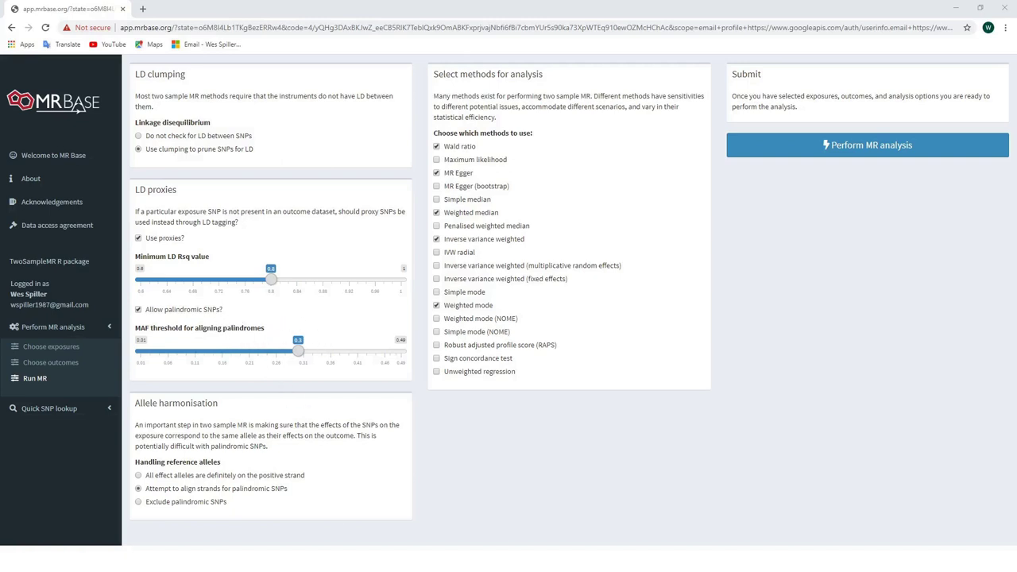
Perform the MR analysis with clumping used to prune SNPs for LD
left_click(139, 149)
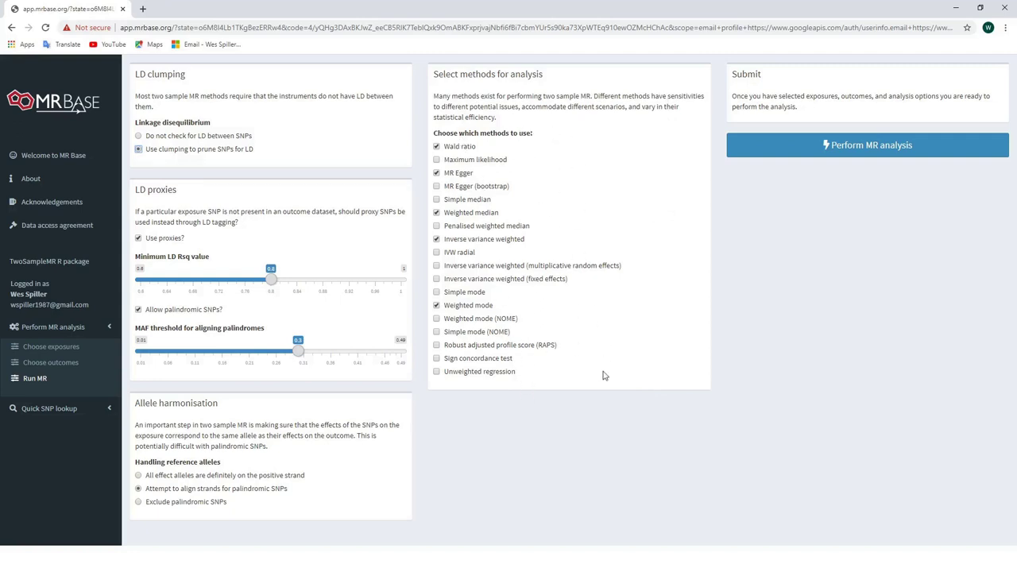
left_click(437, 147)
left_click(874, 150)
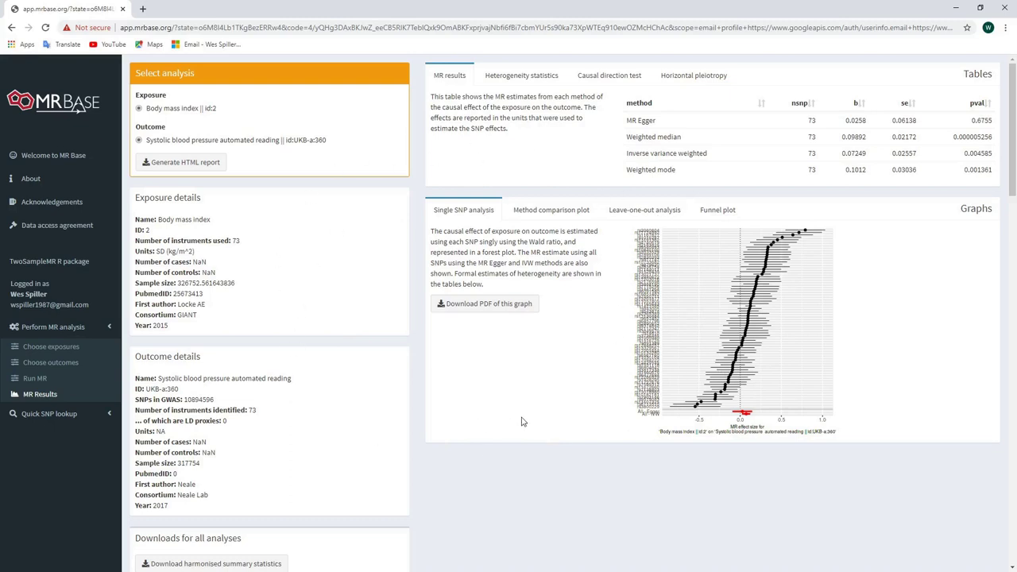
Look over the MR results page, including the exposure and outcome details, available downloads and analysis log
left_click(40, 398)
scroll(267, 360, "down", 3)
scroll(268, 360, "down", 1)
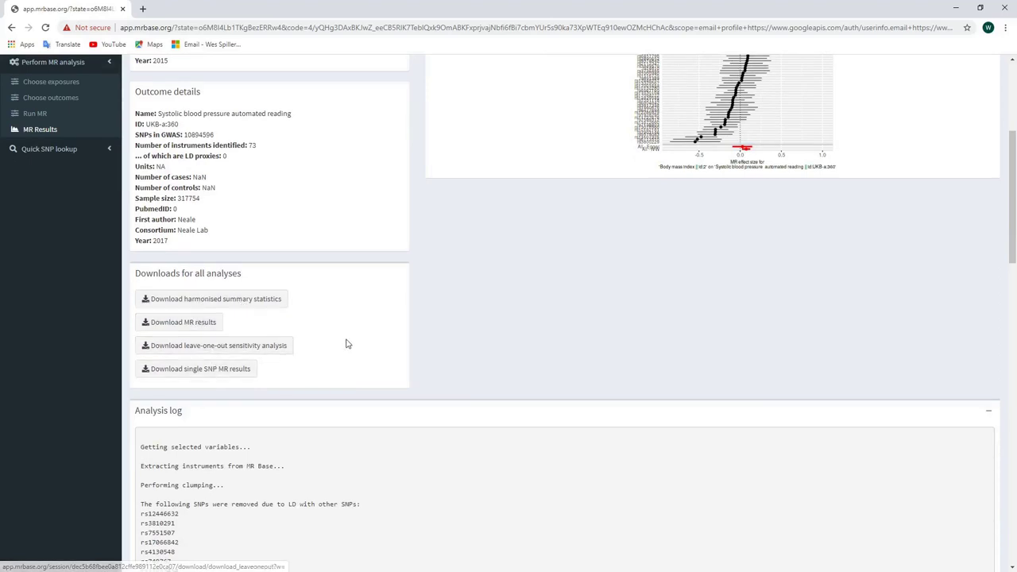
scroll(356, 350, "up", 4)
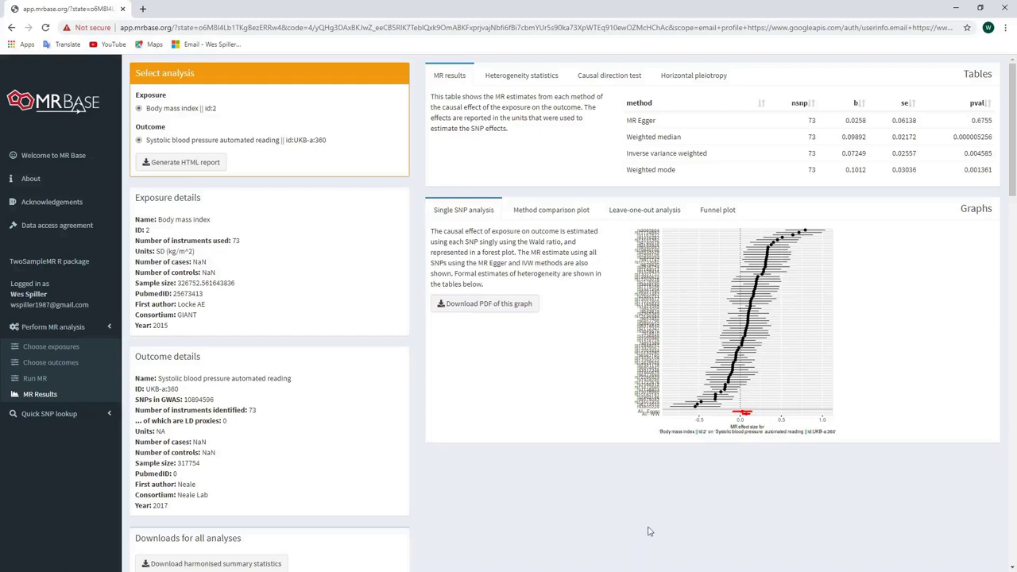
View the result tables for heterogeneity statistics, horizontal pleiotropy and the causal direction test
left_click(536, 76)
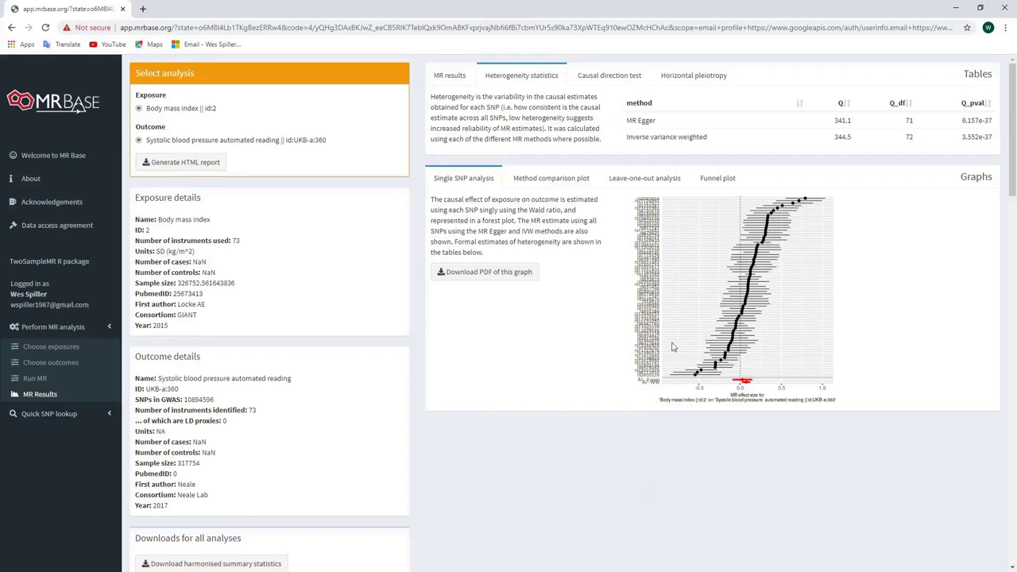
left_click(703, 76)
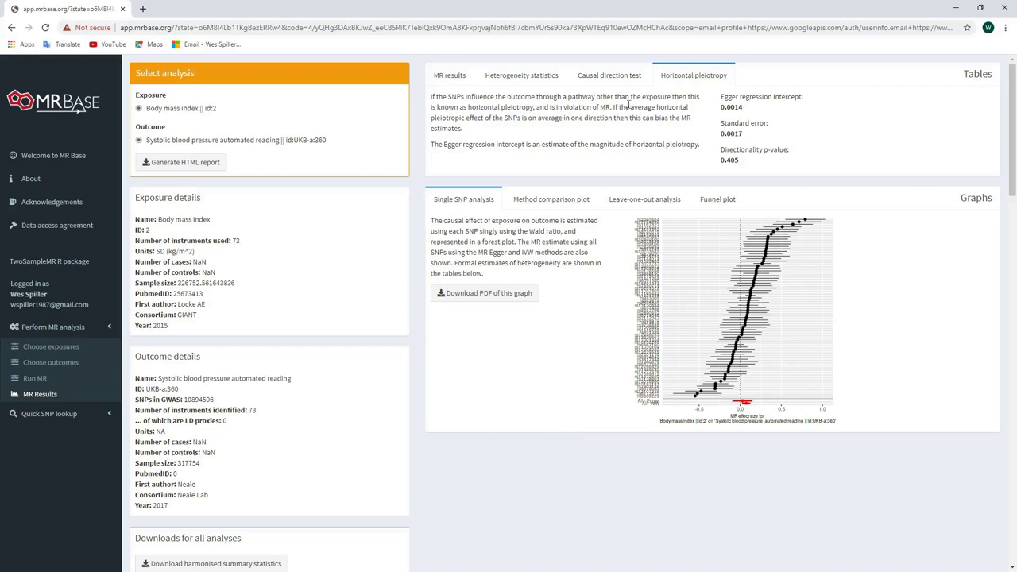
left_click(610, 77)
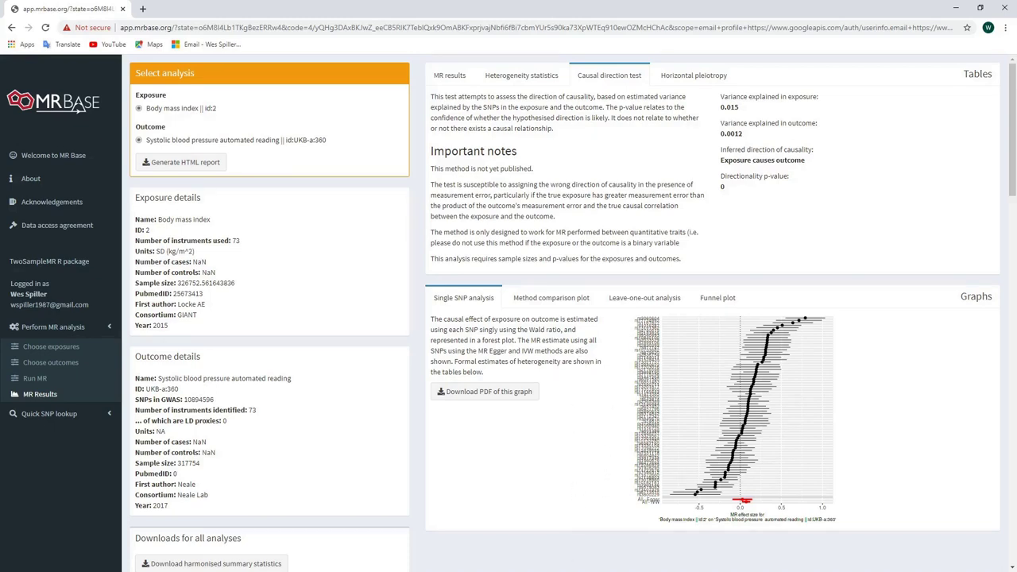
View the method comparison plot, leave-one-out analysis and funnel plot graphs
left_click(555, 304)
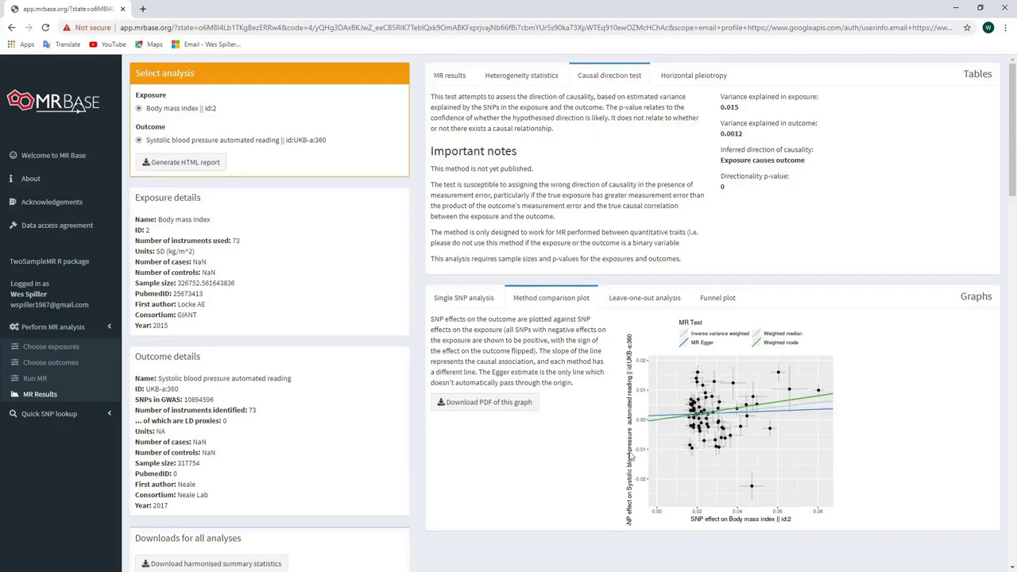
left_click(660, 300)
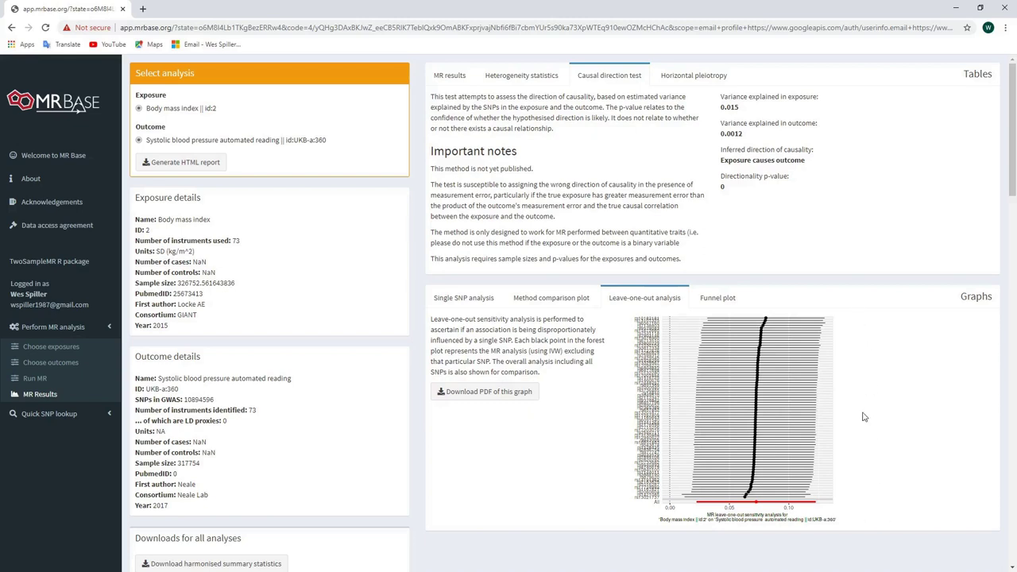
left_click(718, 299)
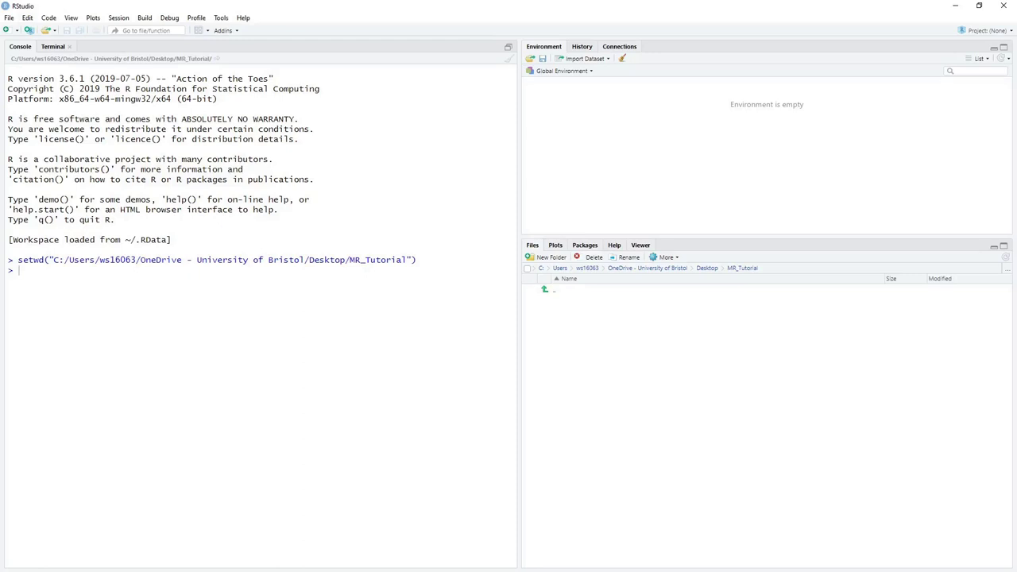
Switch to the browser, search Google for the package developer's GitHub page, and open the MRPracticals repository
key("alt+Tab")
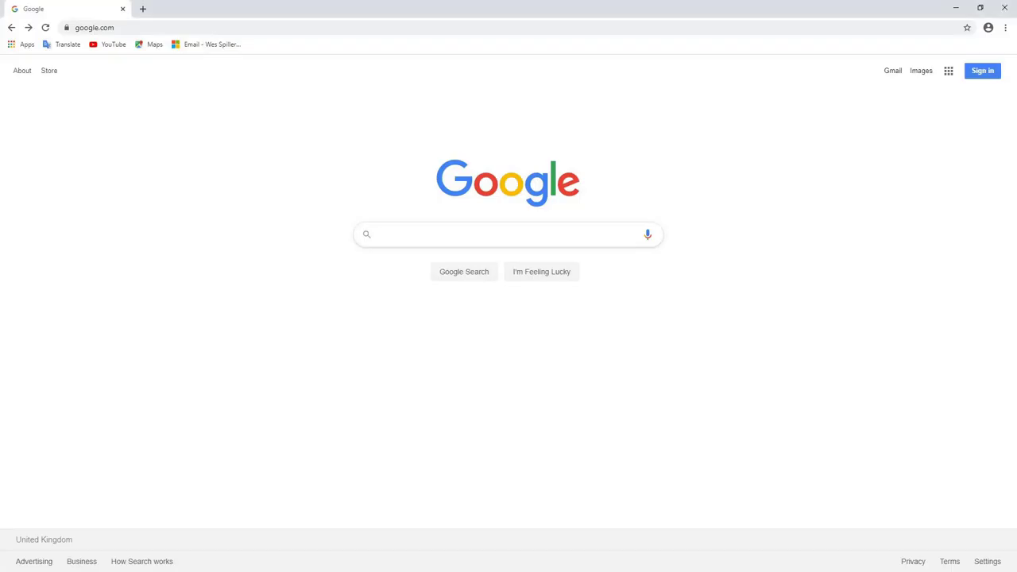
type("wspille")
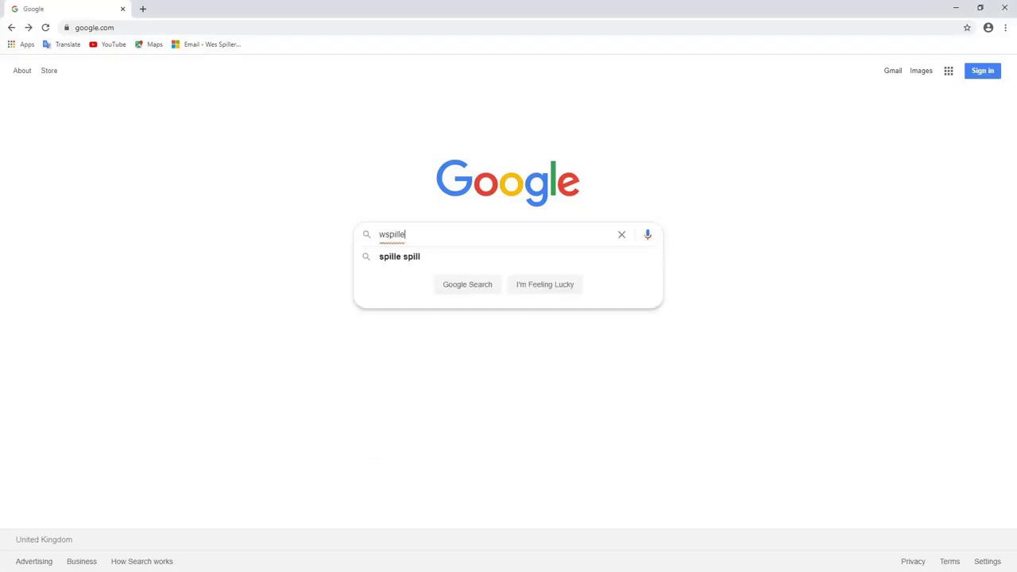
type("r github")
key("Return")
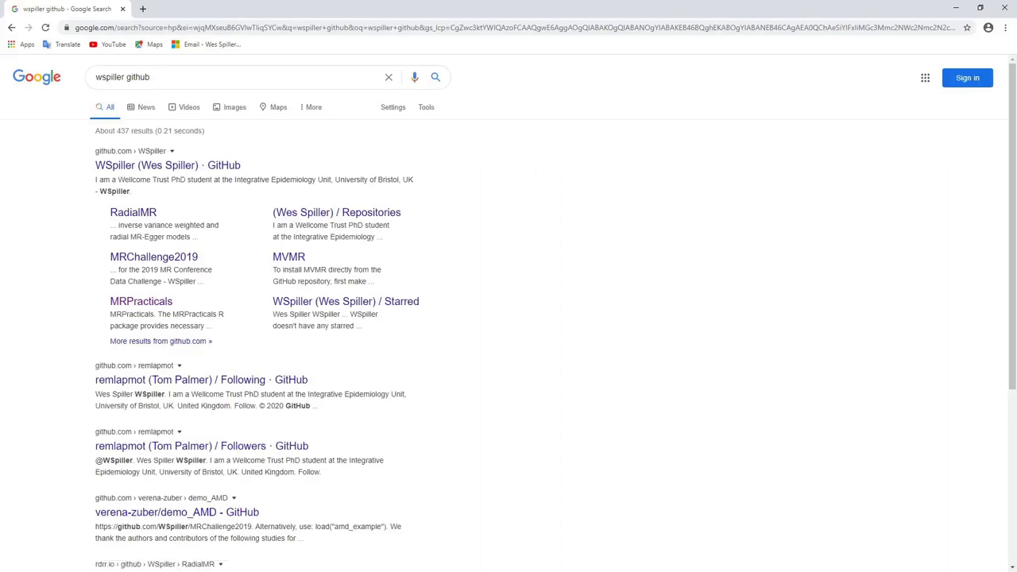
left_click(143, 307)
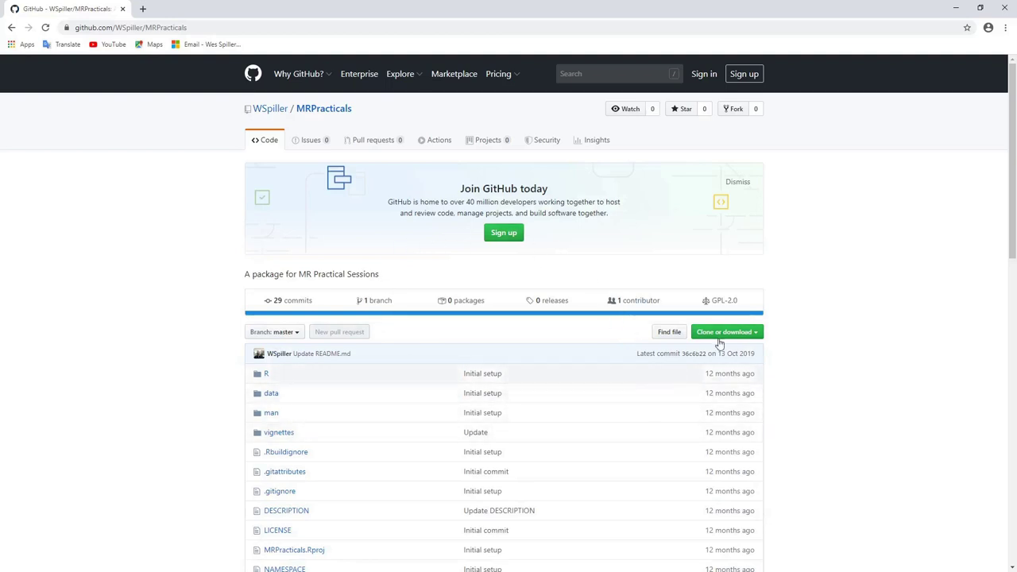
Copy the README's command installing devtools, knitr and rmarkdown, and run it in the RStudio console
scroll(817, 350, "down", 10)
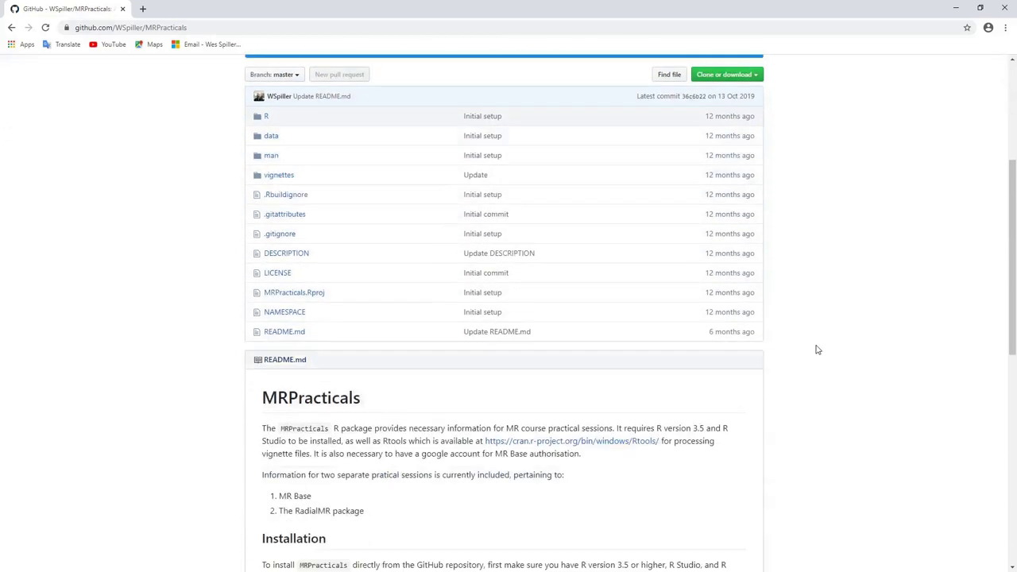
scroll(795, 330, "down", 1)
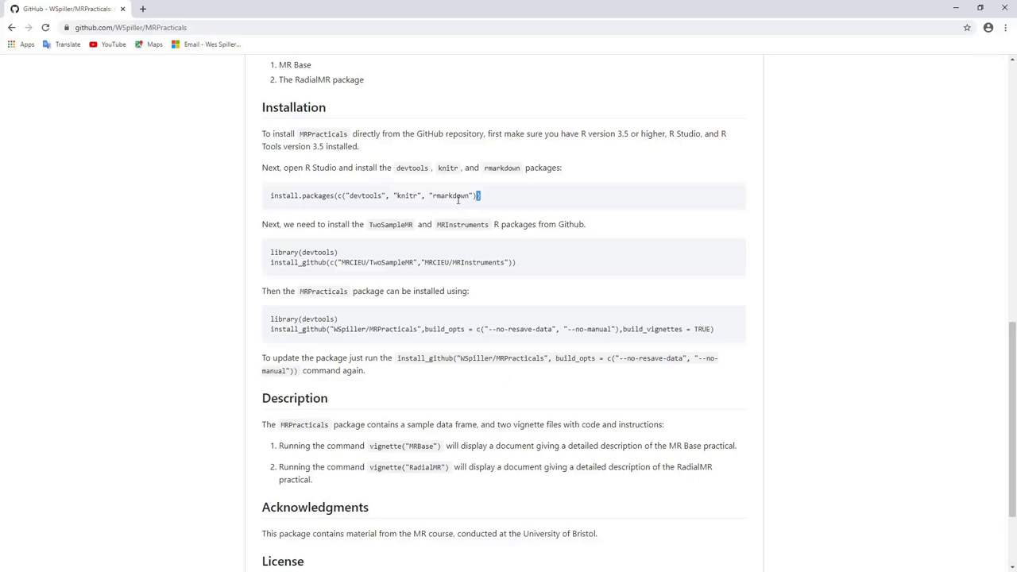
left_click_drag(481, 197, 269, 198)
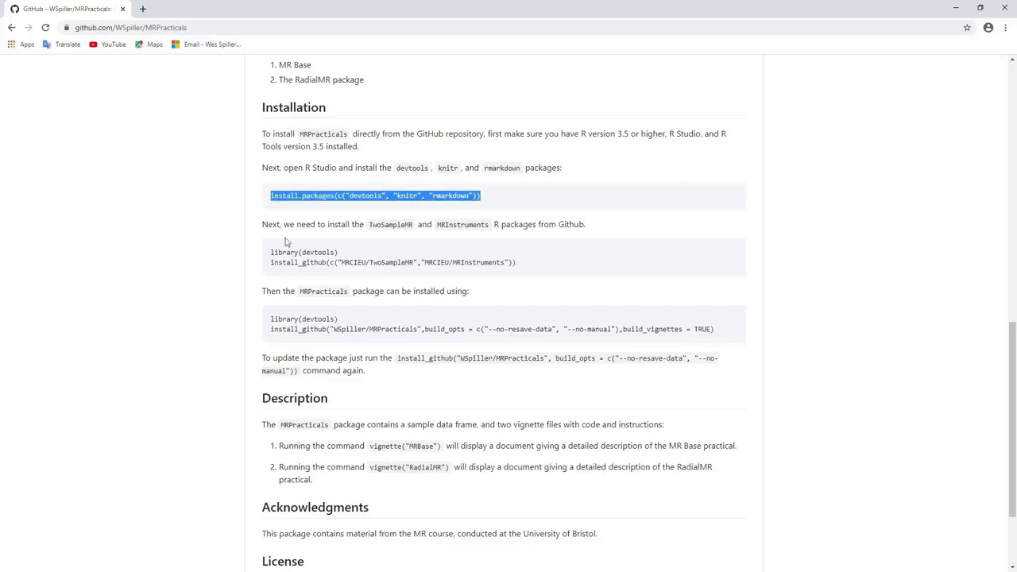
key("ctrl+c")
key("alt+Tab")
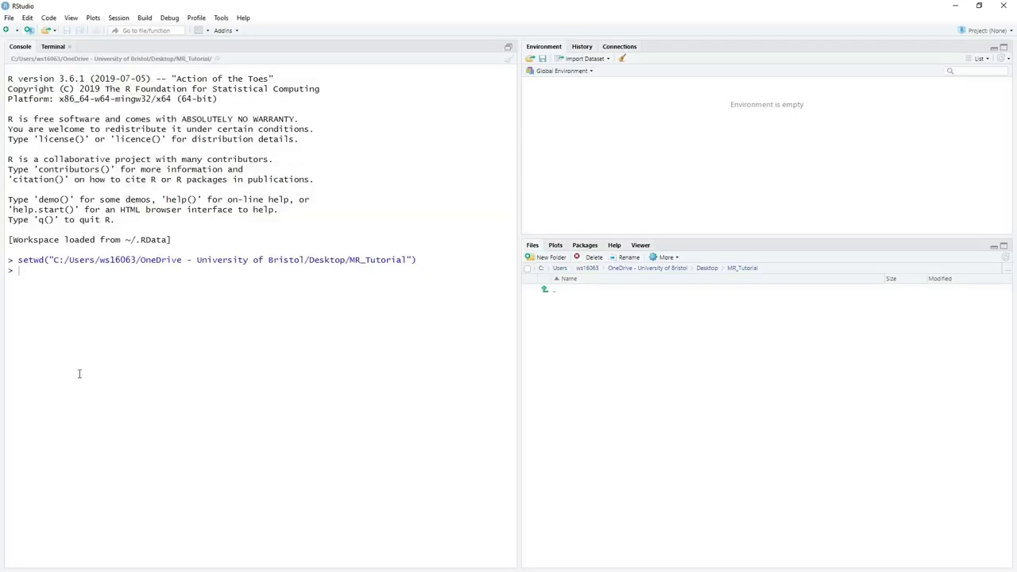
key("ctrl+v")
key("Return")
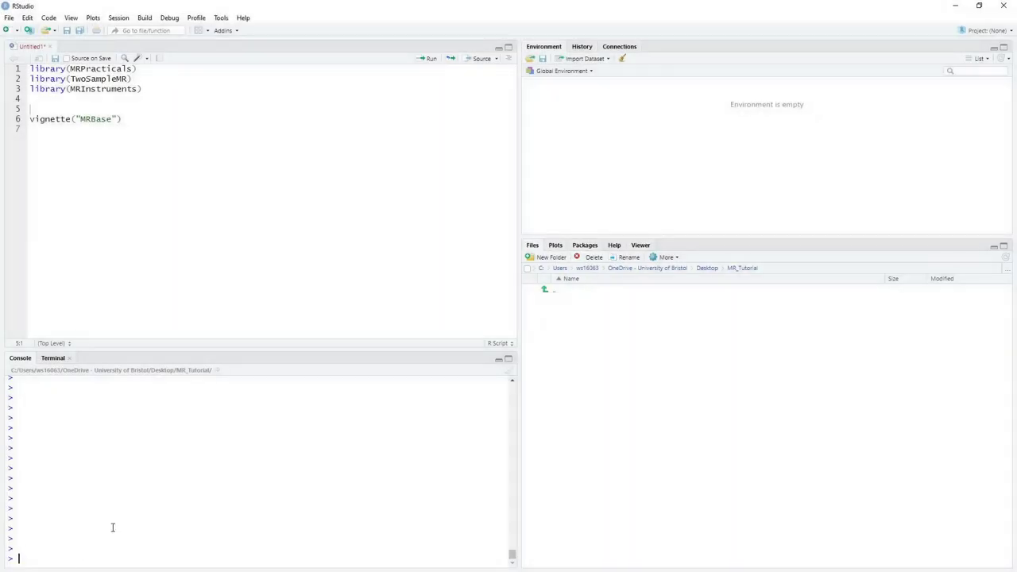
Run the script lines that load MRPracticals, TwoSampleMR and MRInstruments and open the "MRBase" vignette
left_click(95, 69)
key("ctrl+Return")
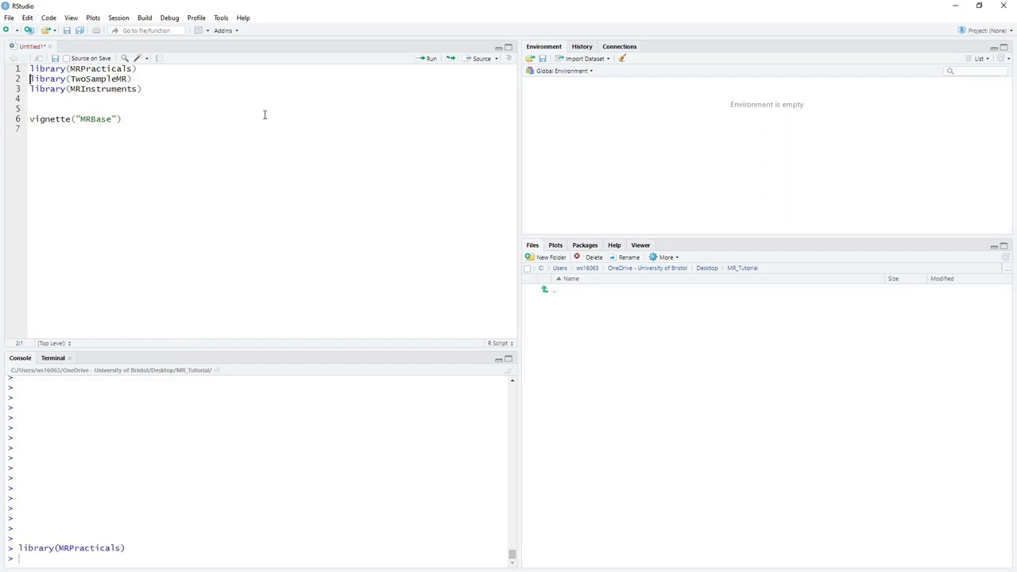
key("ctrl+Return")
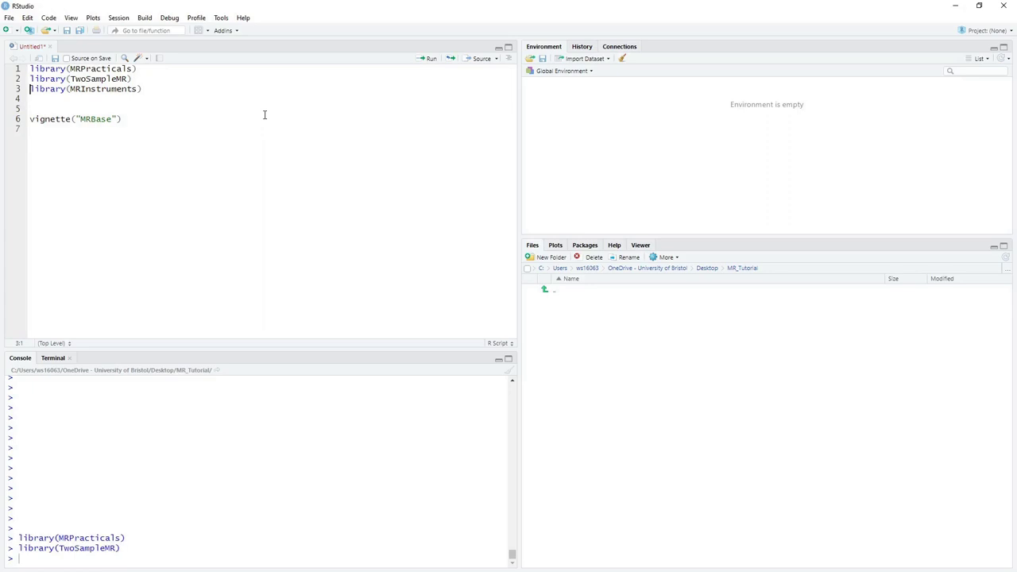
key("ctrl+Return")
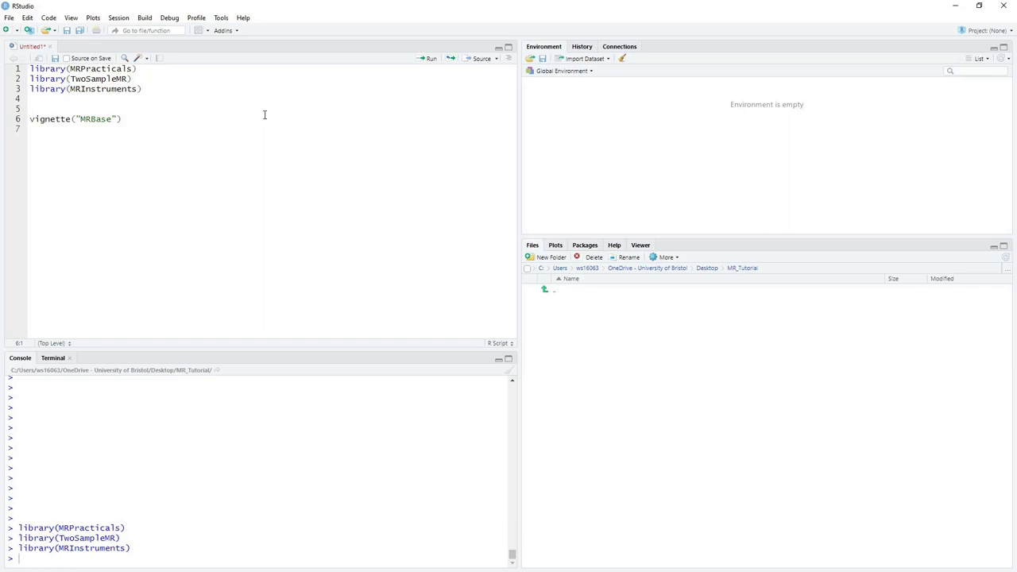
key("ctrl+Return")
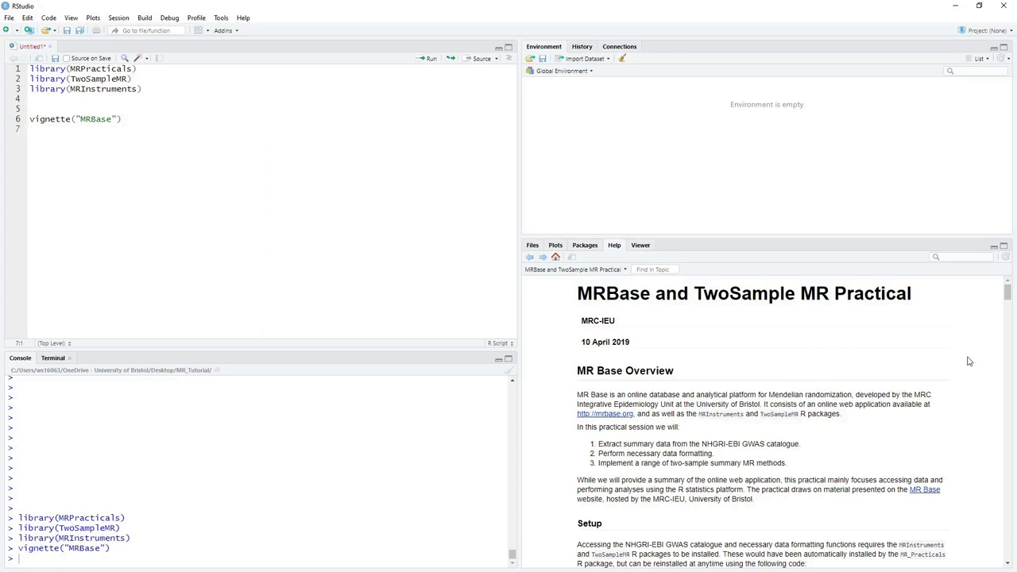
Read through the MRBase vignette's overview, setup code and MR workflow sections
scroll(969, 361, "down", 5)
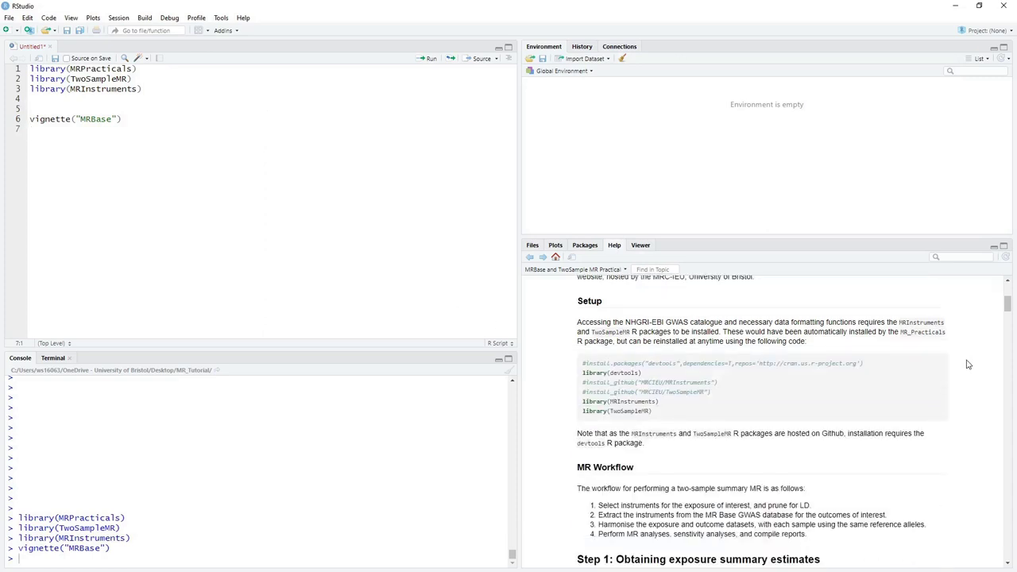
scroll(968, 364, "down", 3)
scroll(968, 364, "up", 7)
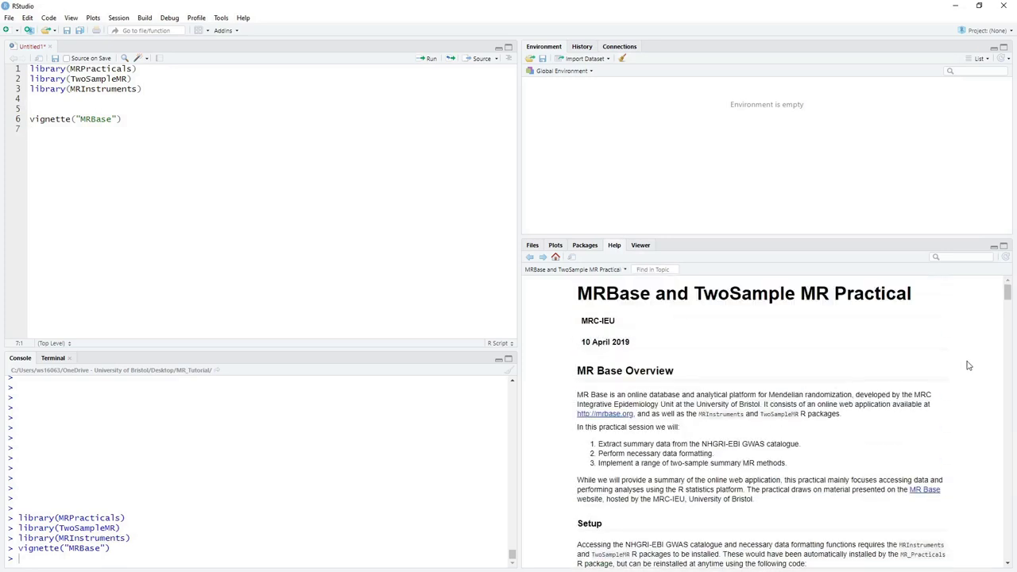
scroll(968, 364, "down", 4)
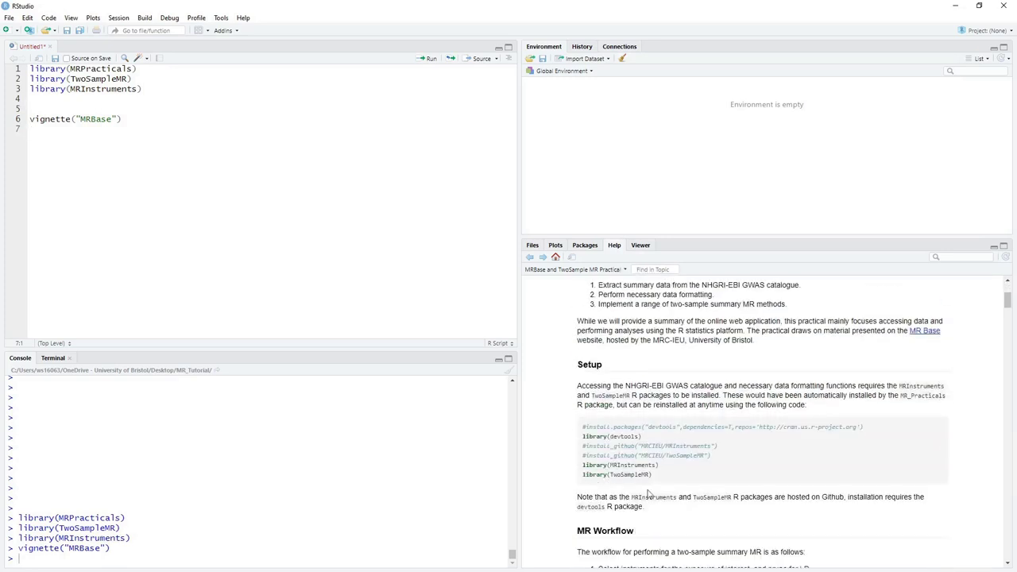
left_click_drag(658, 480, 581, 430)
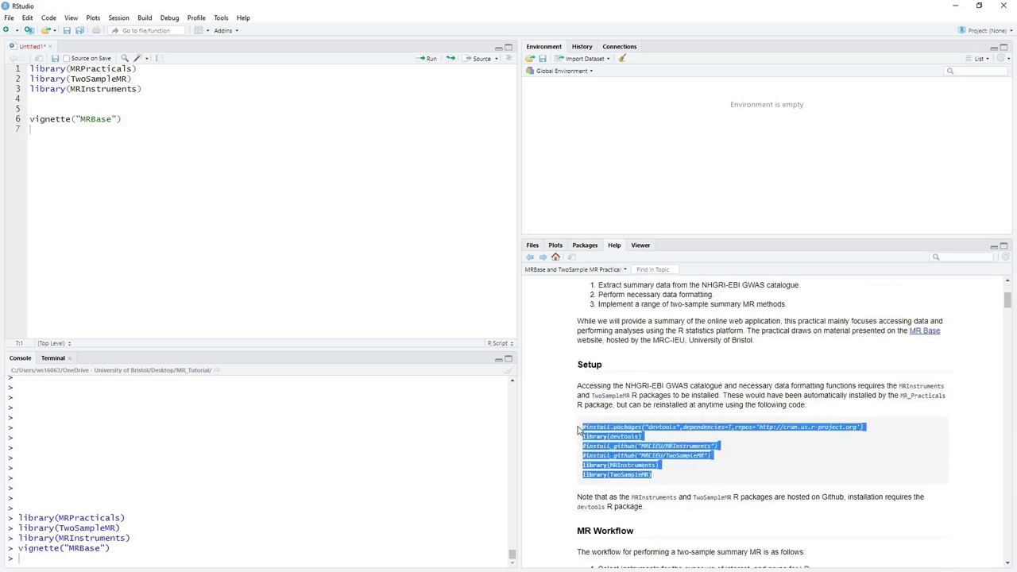
left_click(44, 557)
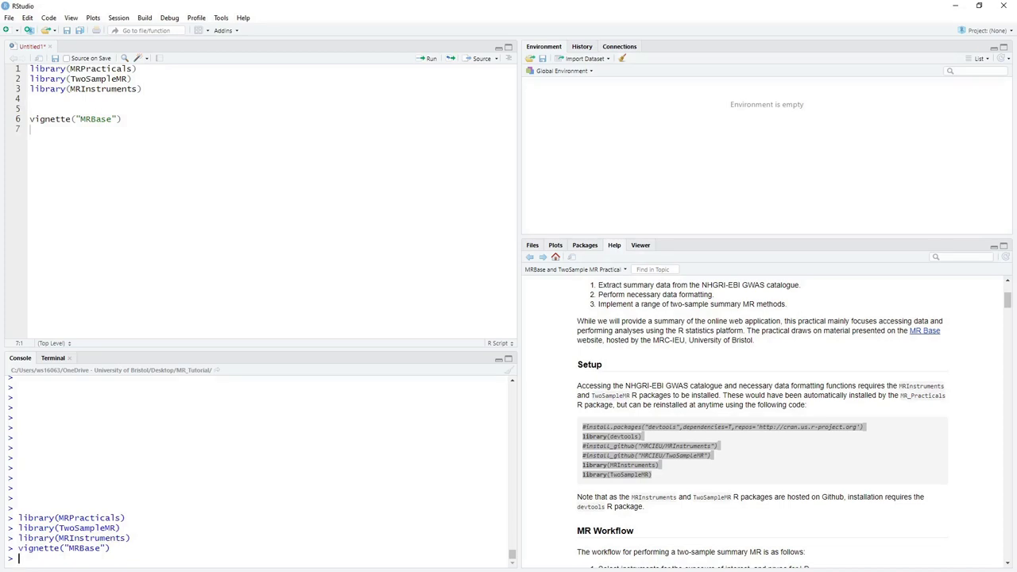
scroll(689, 411, "up", 3)
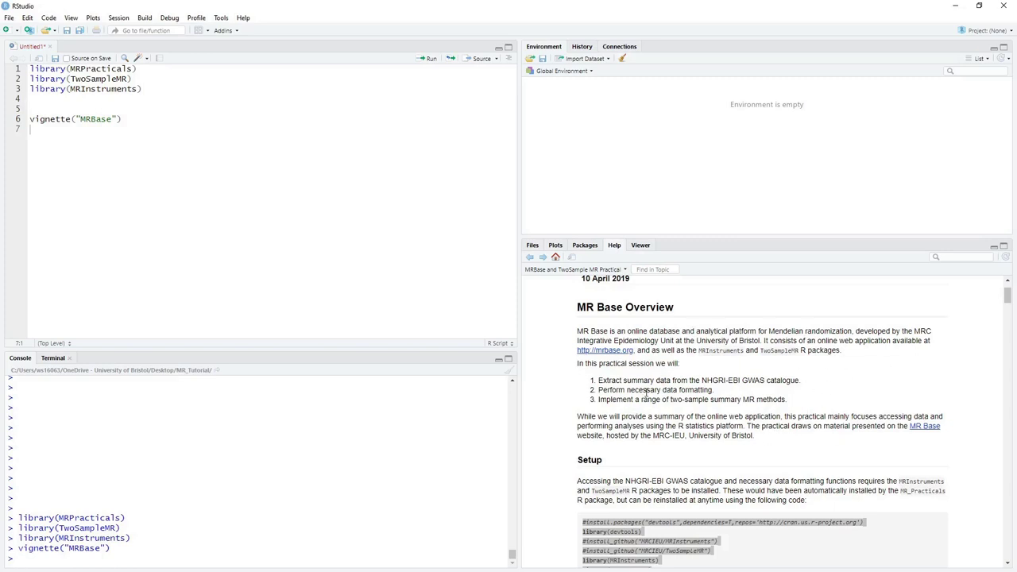
scroll(751, 399, "down", 5)
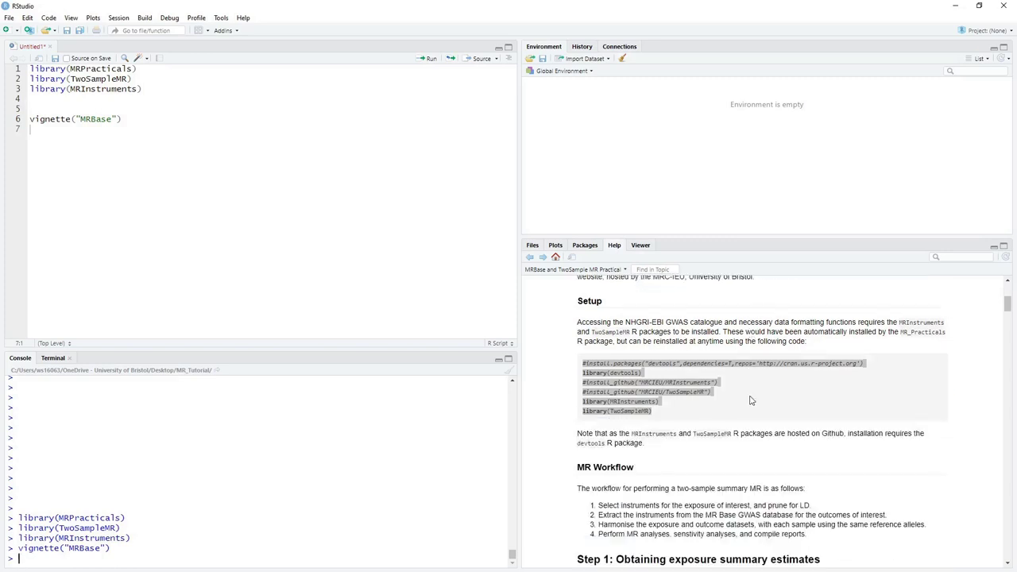
left_click(738, 460)
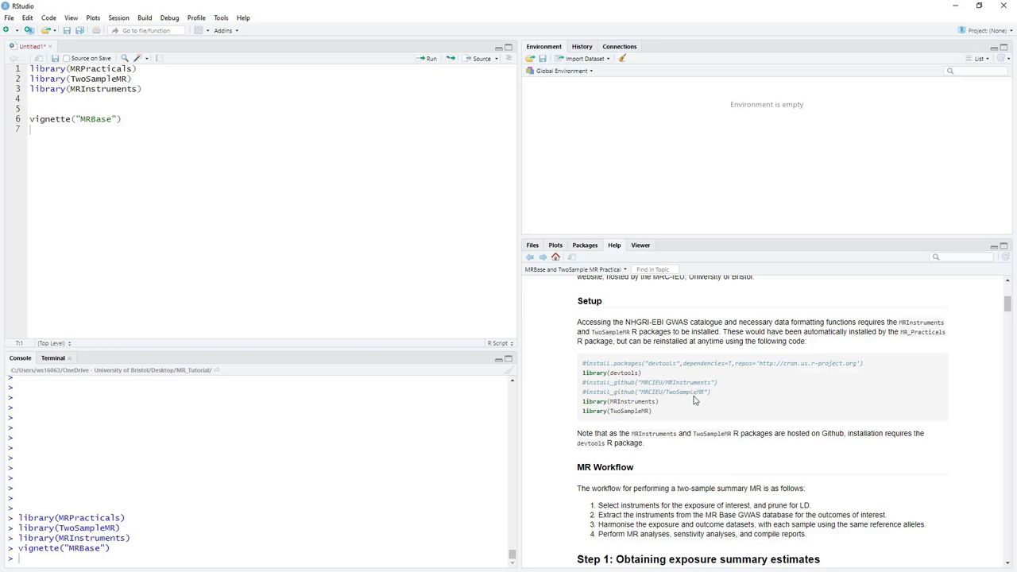
Load the GWAS catalog reference data by running the vignette's data(gwas_catalog) command in the console
scroll(694, 399, "down", 5)
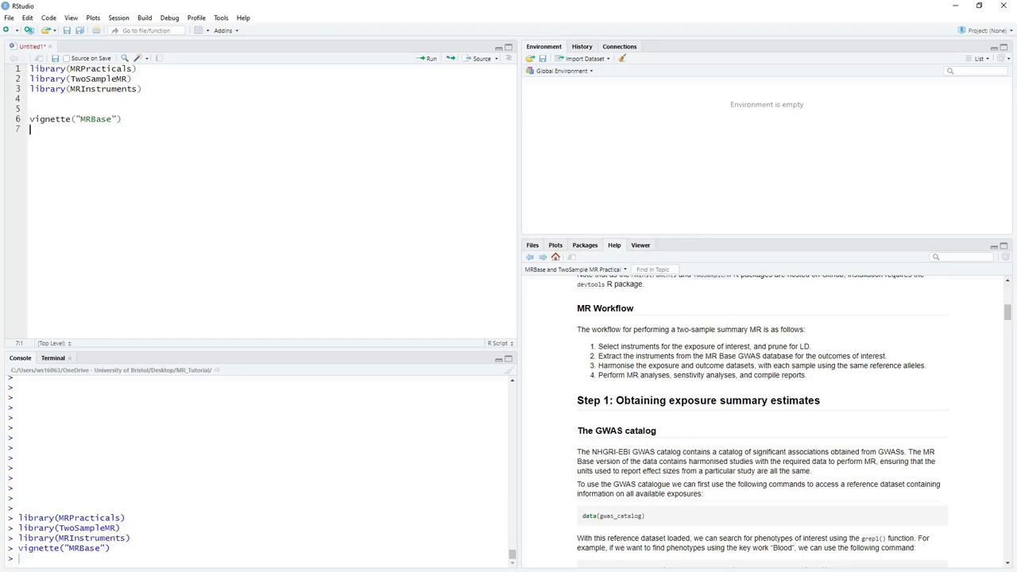
scroll(559, 420, "down", 2)
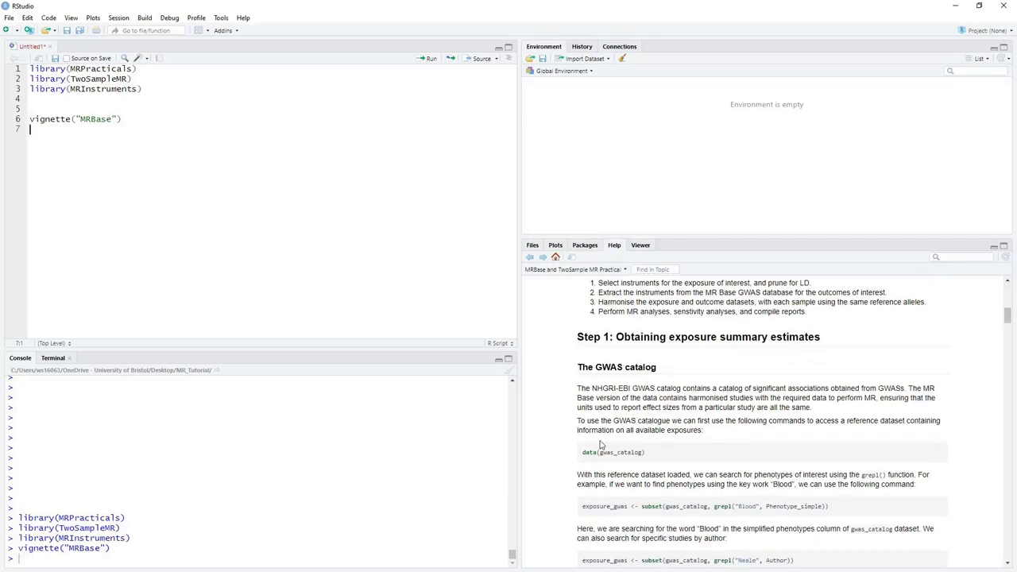
left_click_drag(646, 454, 583, 454)
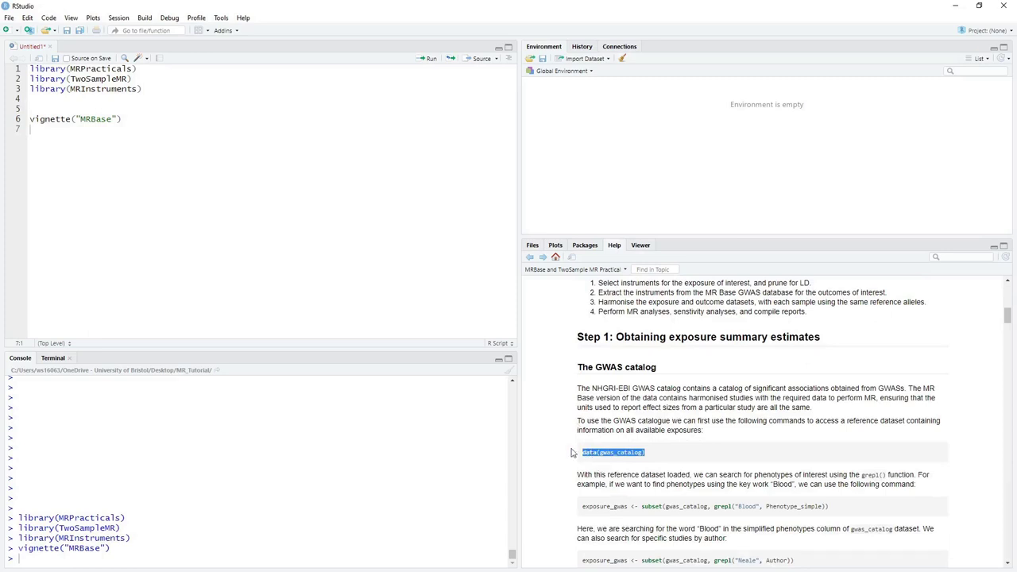
right_click(30, 558)
left_click(83, 511)
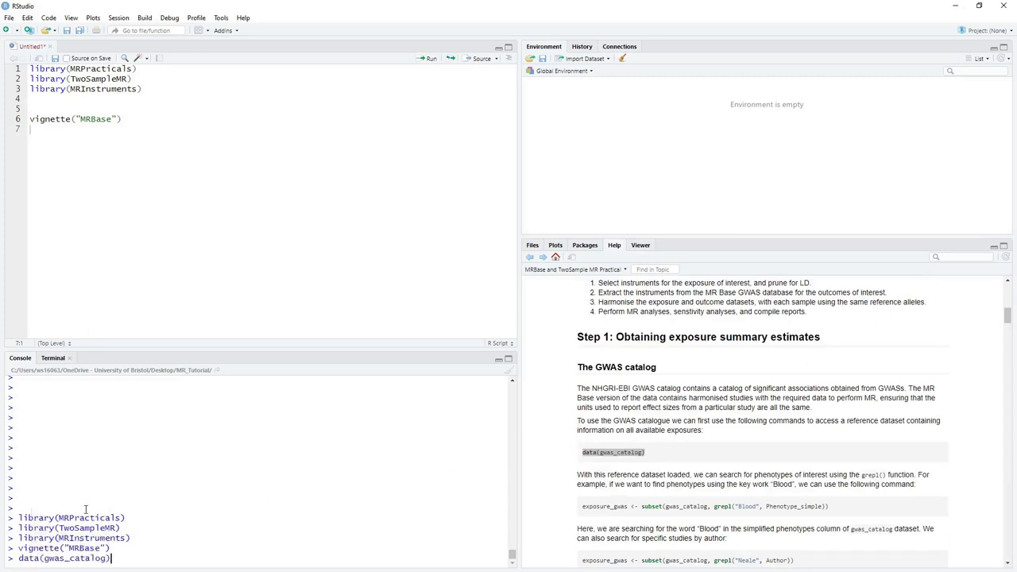
key("Return")
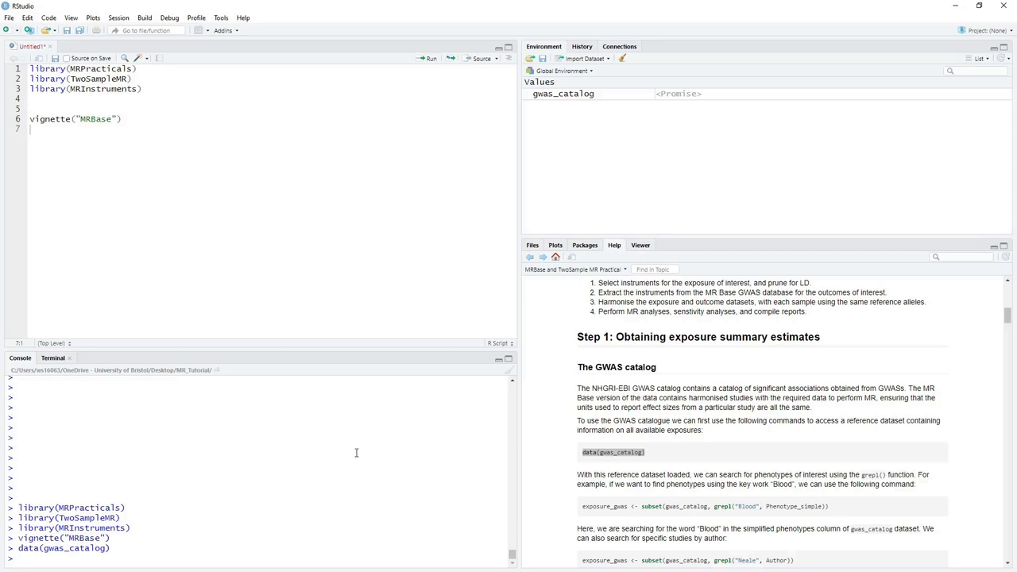
Run the vignette's command subsetting gwas_catalog to "Blood" in Phenotype_simple as exposure_gwas, and view the resulting data frame
triple_click(832, 509)
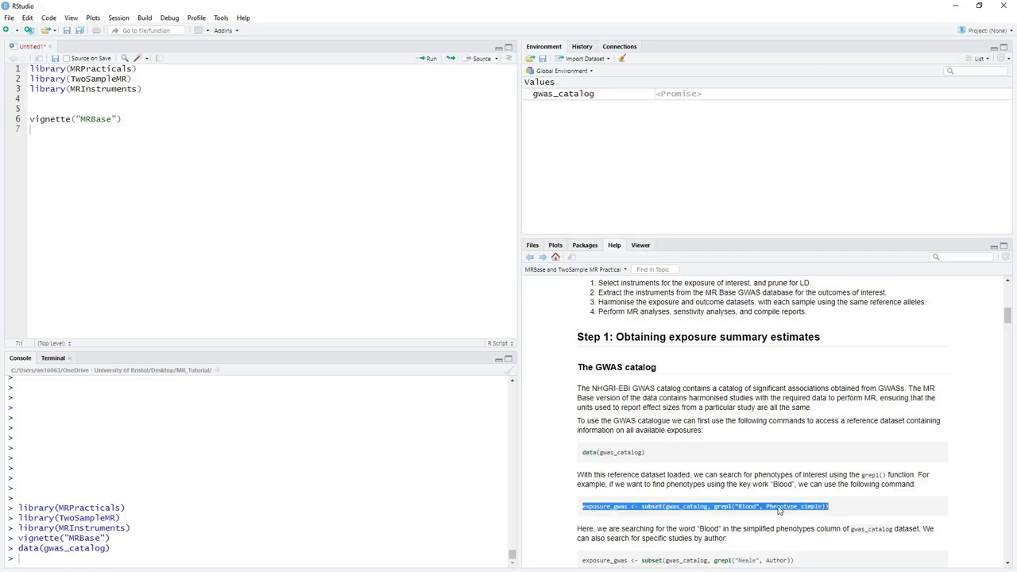
right_click(650, 511)
left_click(668, 447)
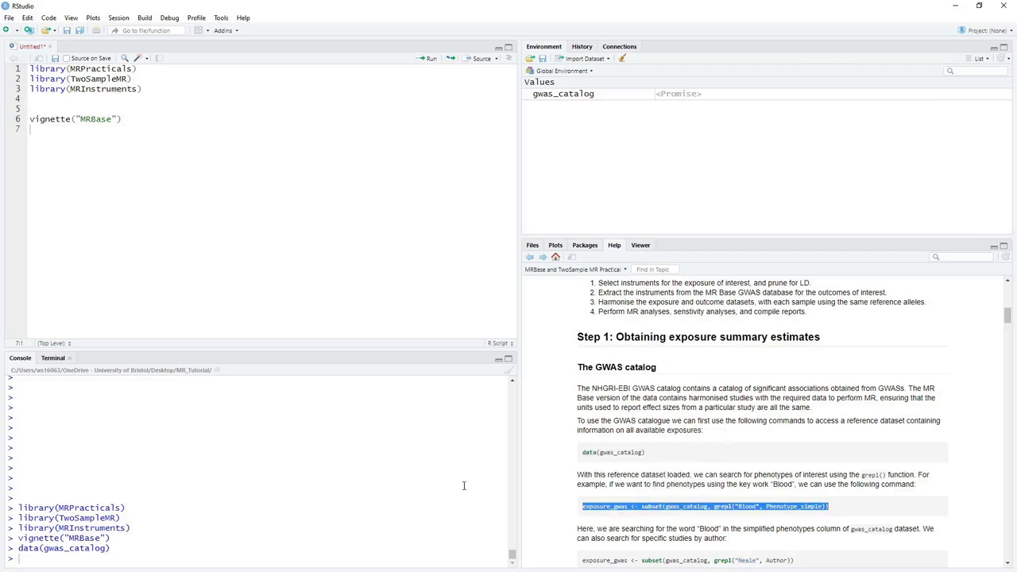
left_click(76, 560)
right_click(76, 560)
left_click(109, 512)
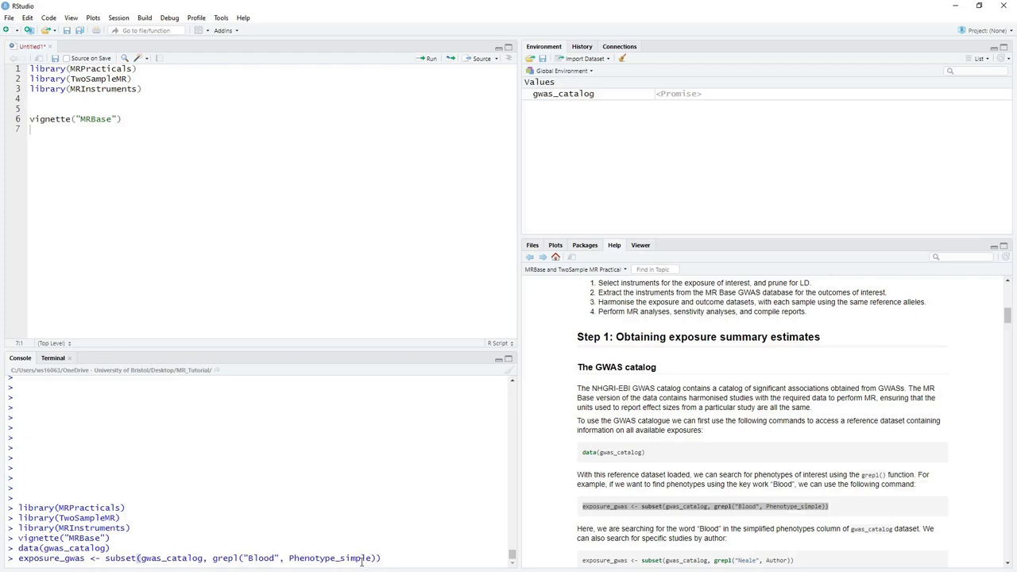
key("Return")
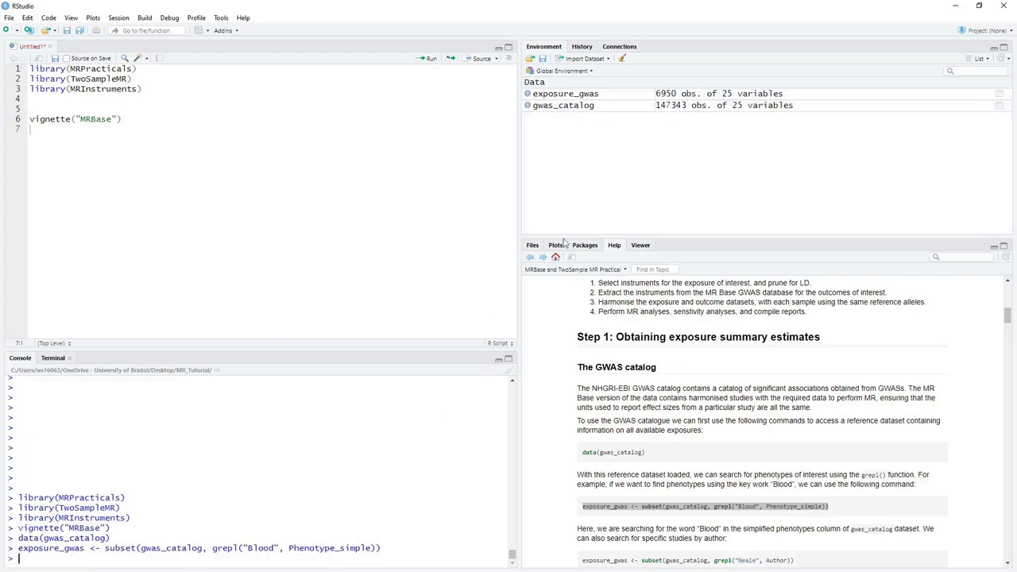
left_click(727, 94)
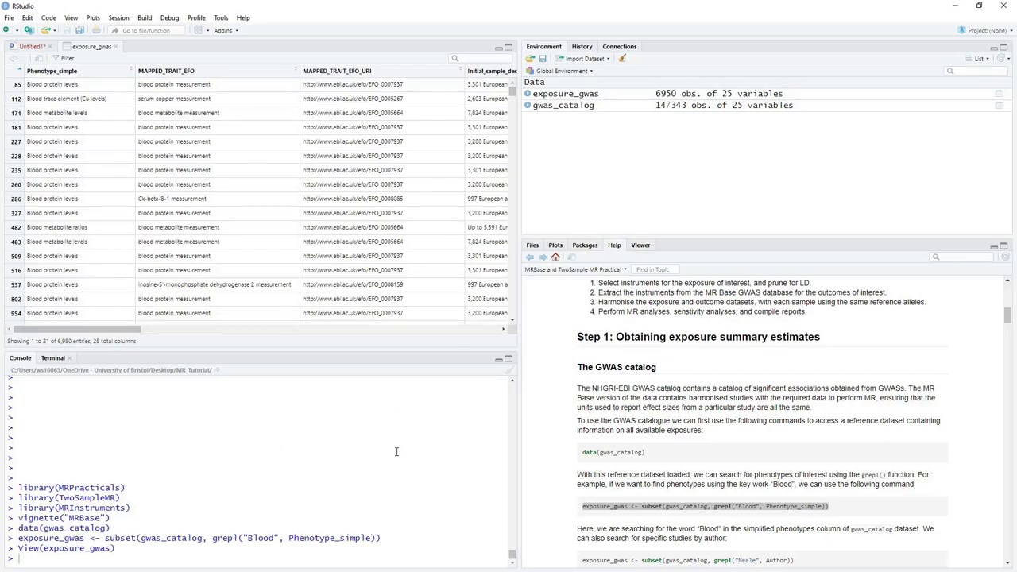
Run the vignette's author search command in the console, subsetting gwas_catalog by its example author into exposure_gwas
scroll(678, 450, "down", 3)
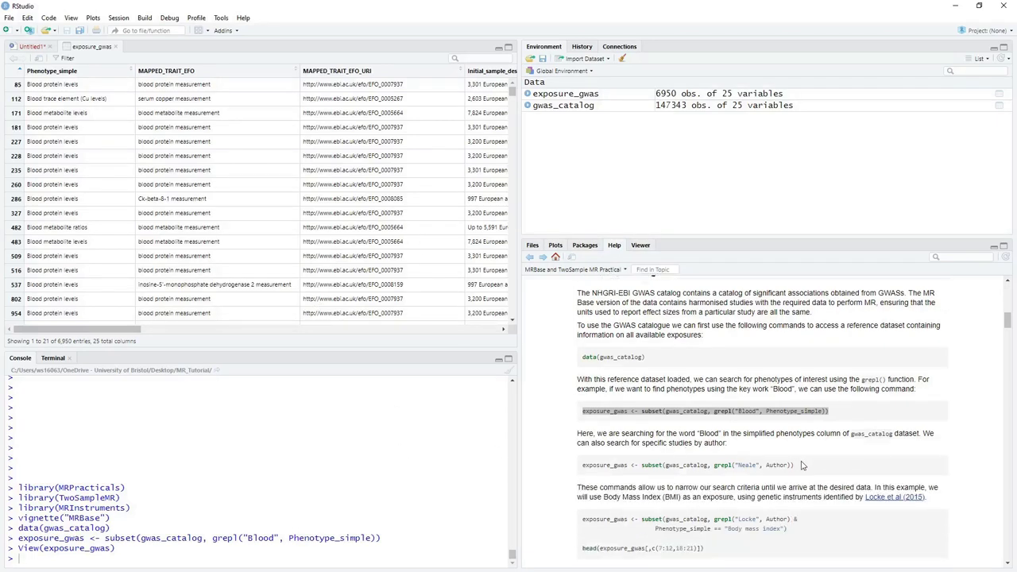
triple_click(799, 468)
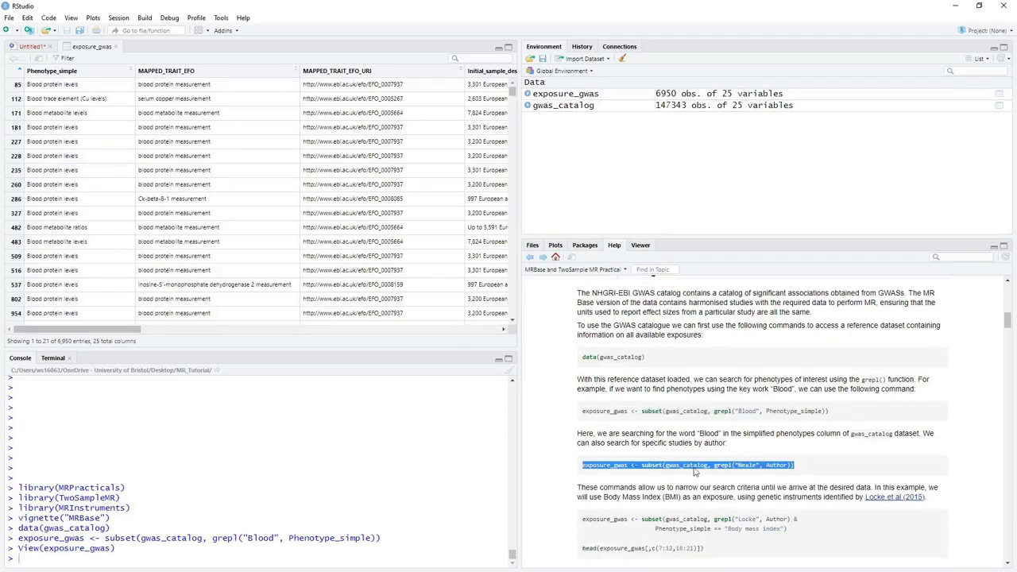
right_click(587, 472)
left_click(611, 486)
left_click(58, 558)
right_click(58, 559)
left_click(93, 518)
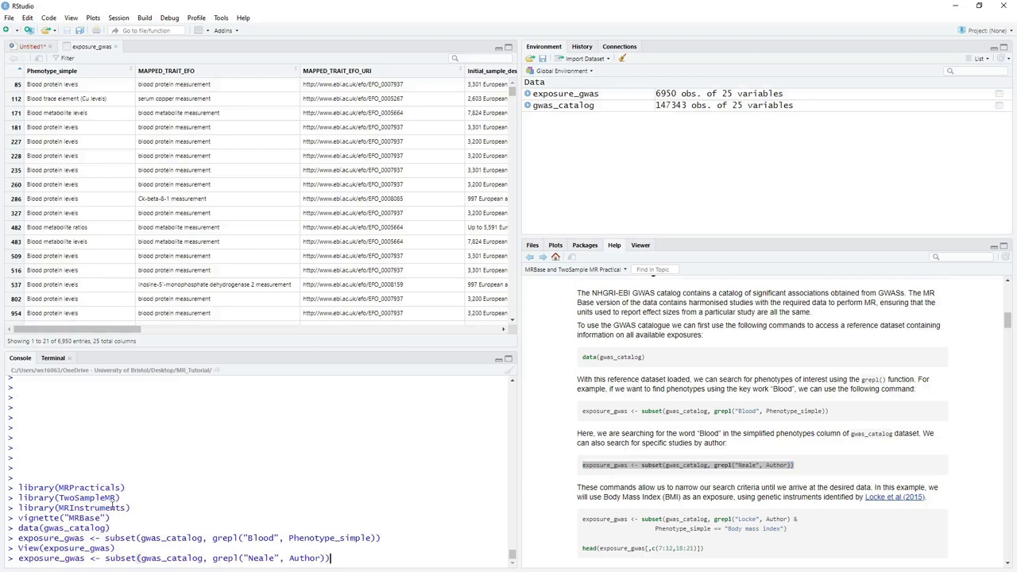
key("Return")
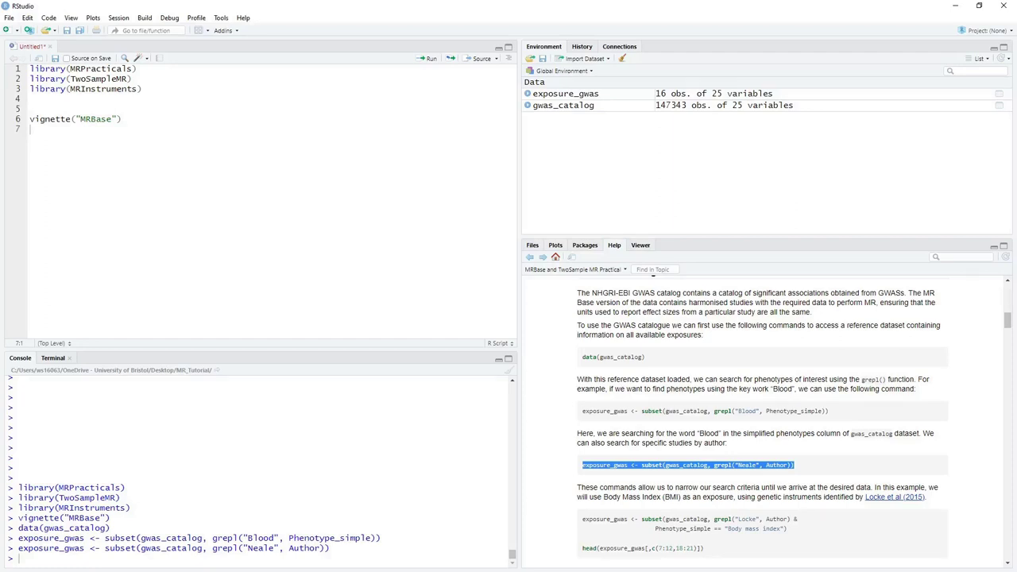
Run the vignette's command subsetting gwas_catalog by the BMI study's author and Phenotype_simple == "Body mass index" into exposure_gwas
left_click_drag(796, 533, 627, 526)
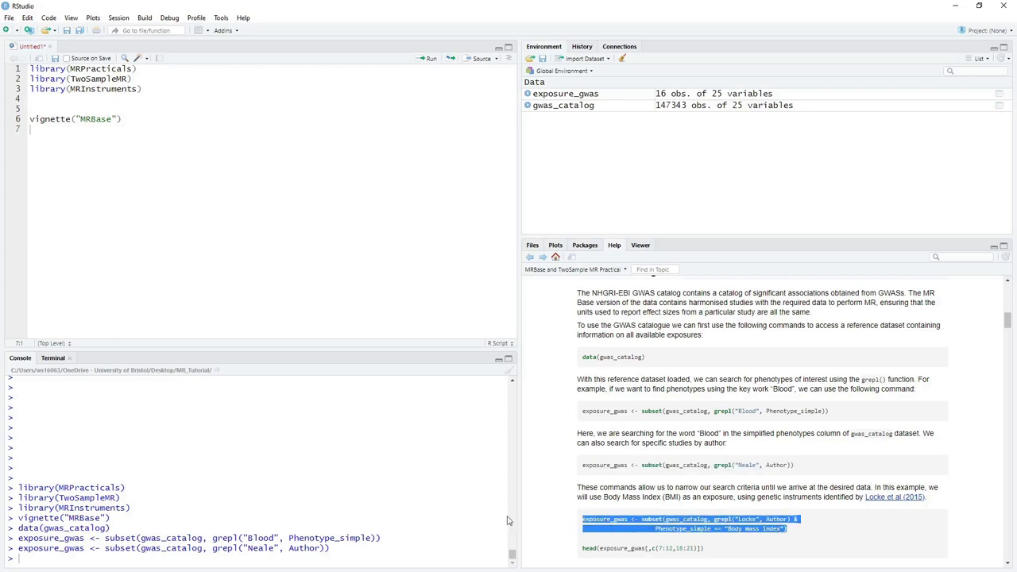
left_click(110, 561)
right_click(110, 561)
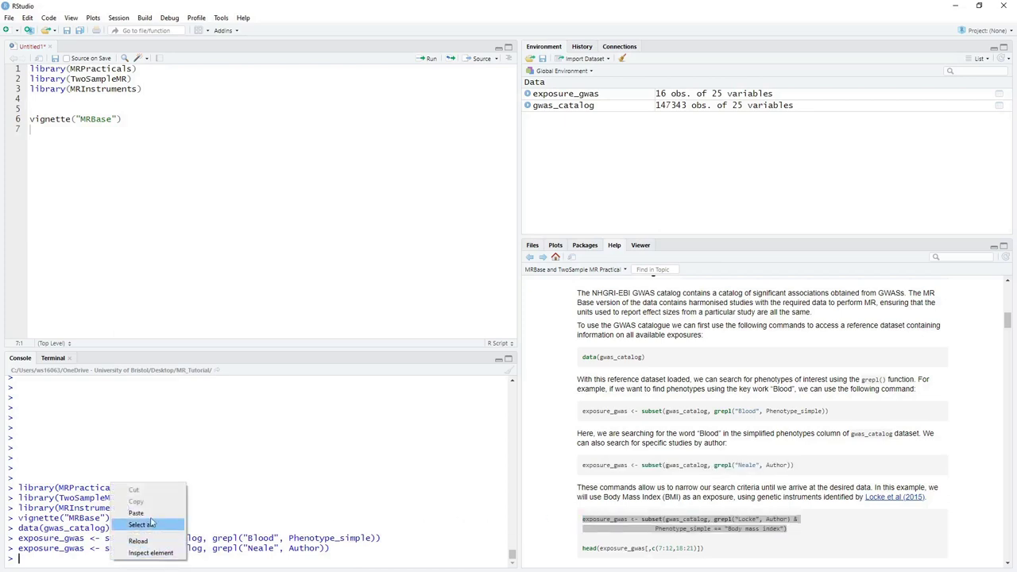
left_click(135, 524)
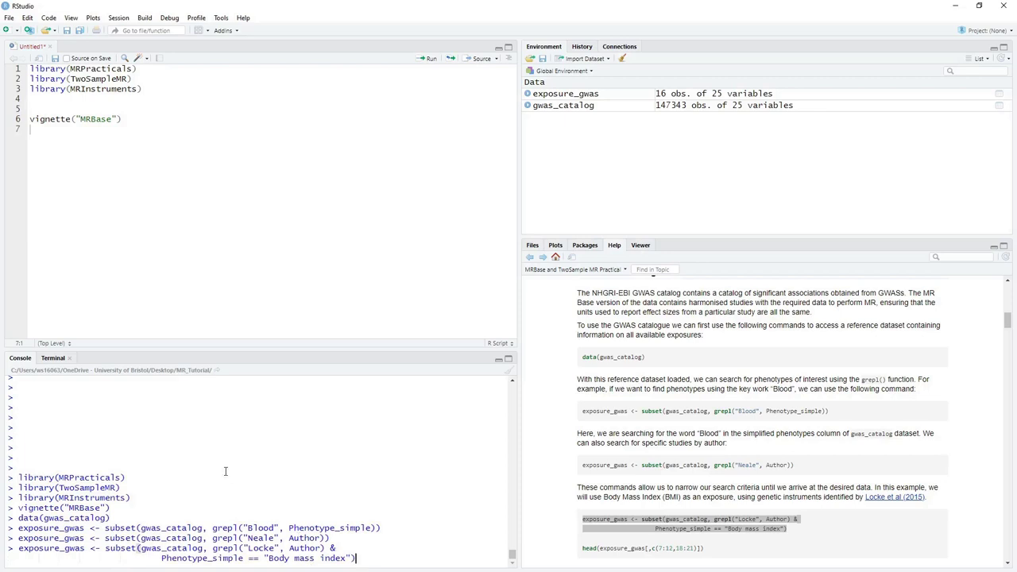
key("Return")
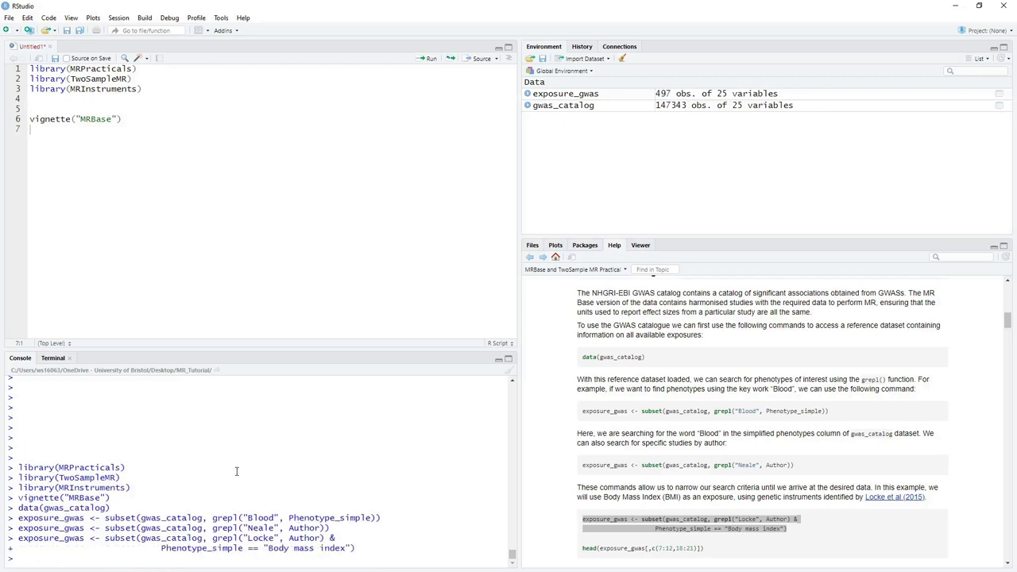
Print the first rows of the BMI associations by running head(exposure_gwas[,c(7:12,18:21)]) in the console
triple_click(704, 550)
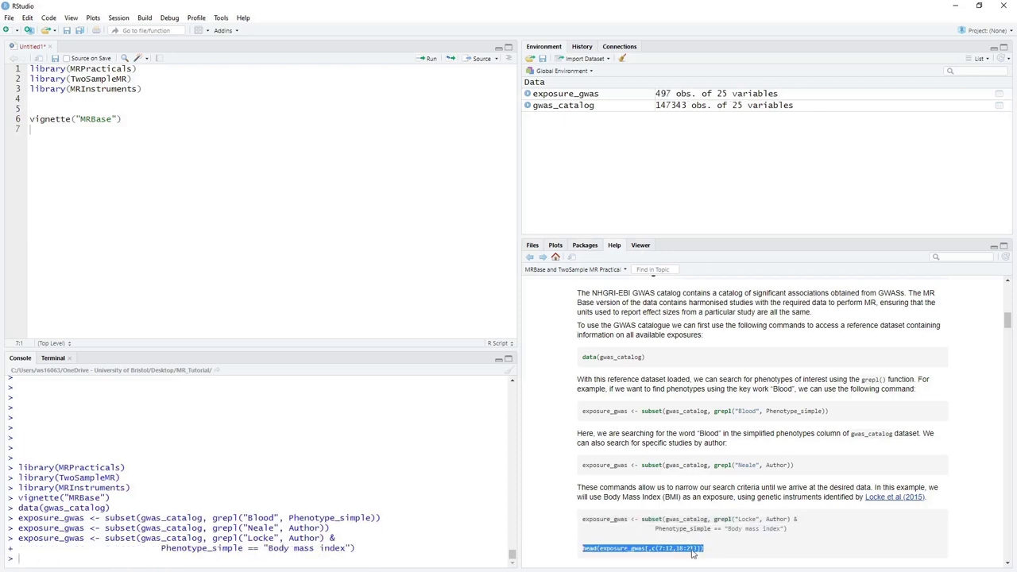
right_click(615, 550)
left_click(649, 489)
right_click(59, 560)
left_click(76, 514)
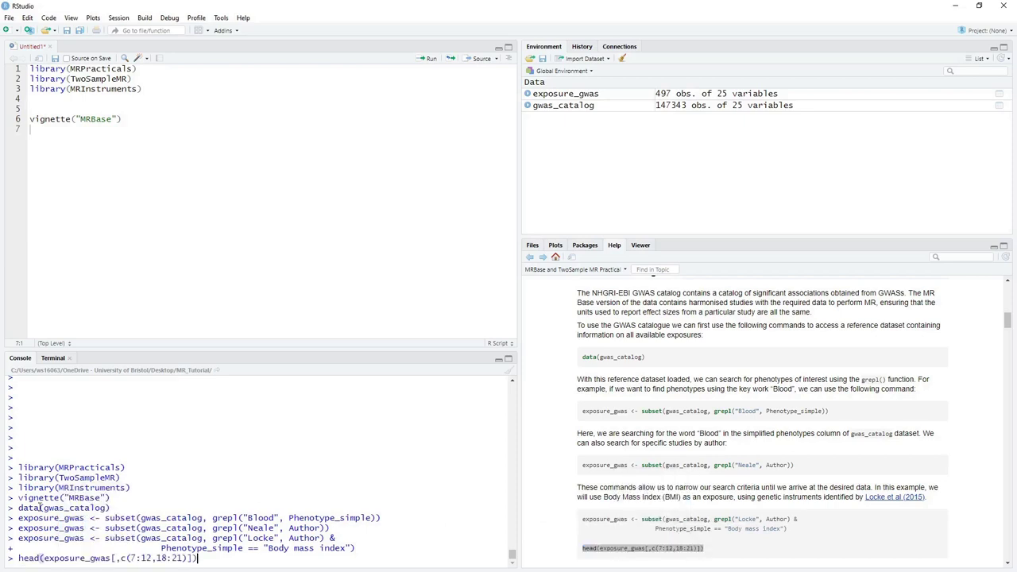
key("Return")
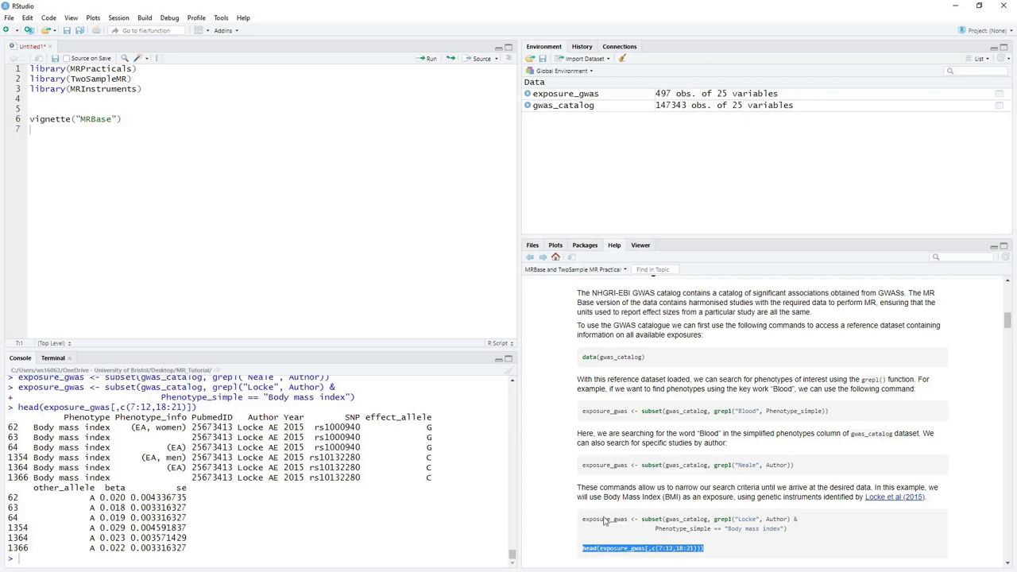
Restrict exposure_gwas to European ancestry entries by running the vignette's subset command with grepl("EA", Phenotype_info)
scroll(587, 507, "down", 3)
scroll(585, 503, "down", 2)
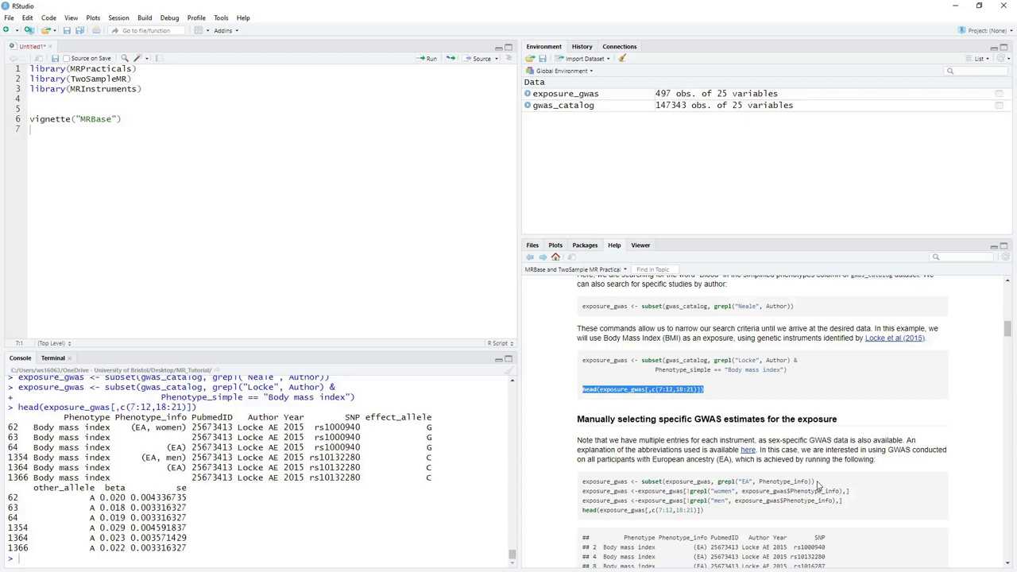
left_click_drag(817, 486, 586, 486)
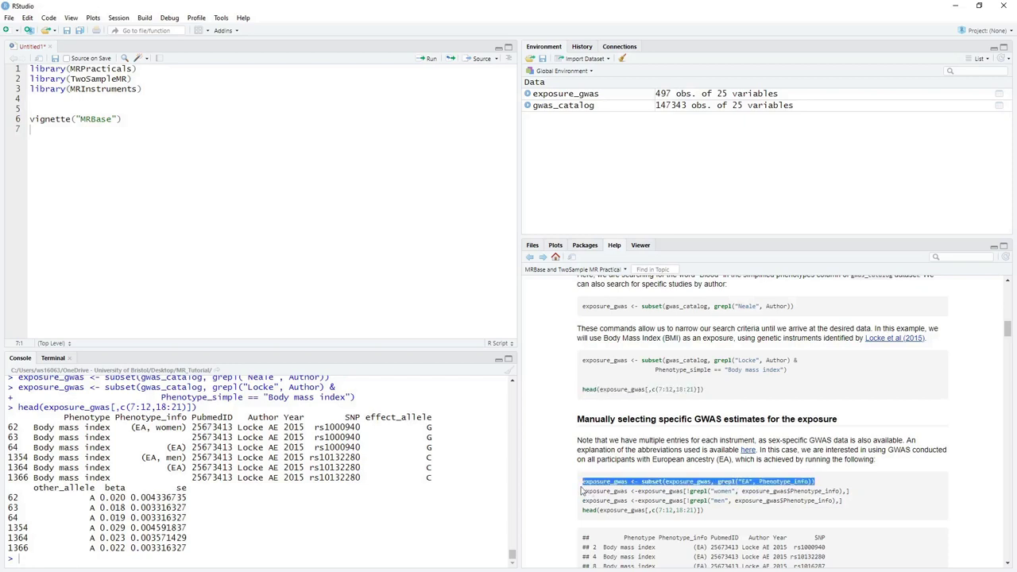
left_click(92, 560)
key("ctrl+v")
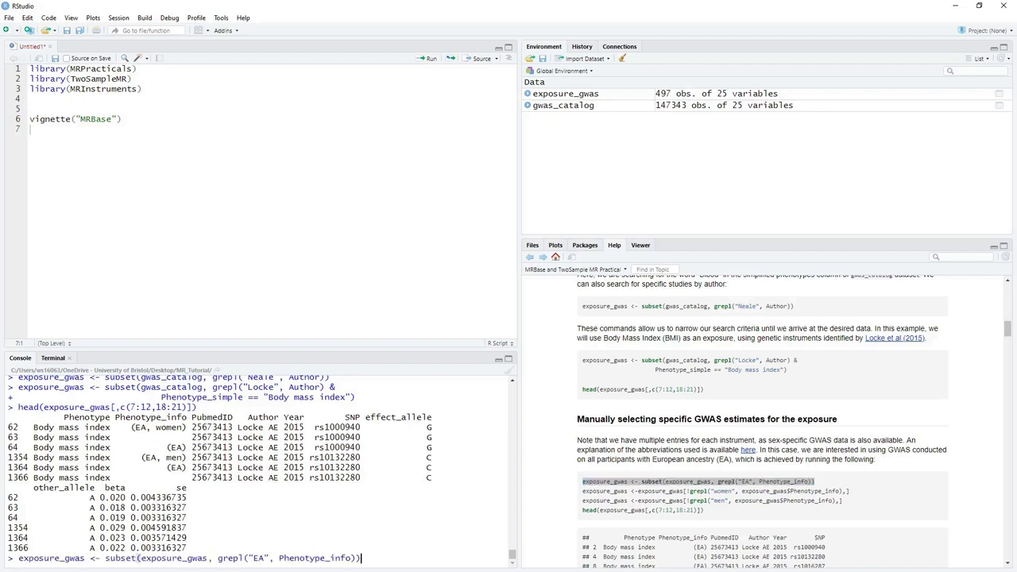
key("Return")
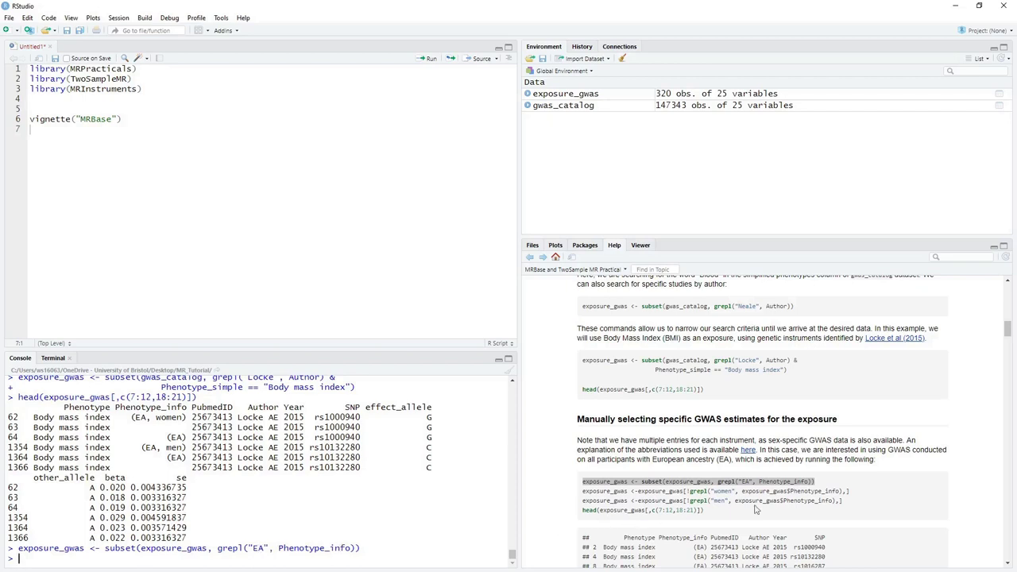
Remove the sex-specific estimates from exposure_gwas by running the vignette's two commands excluding "women" and "men" in Phenotype_info
left_click_drag(845, 506, 580, 497)
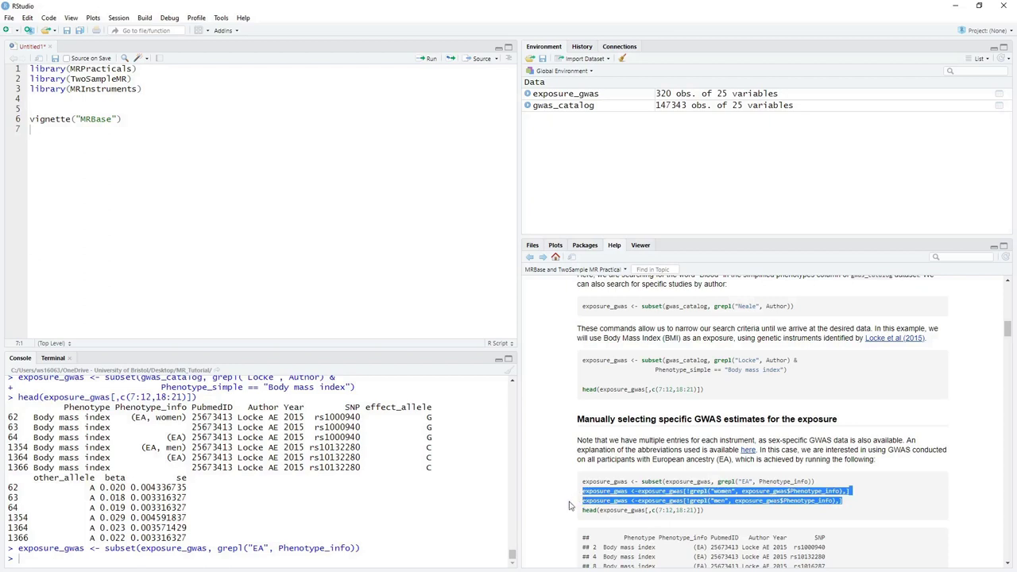
left_click(88, 557)
key("ctrl+v")
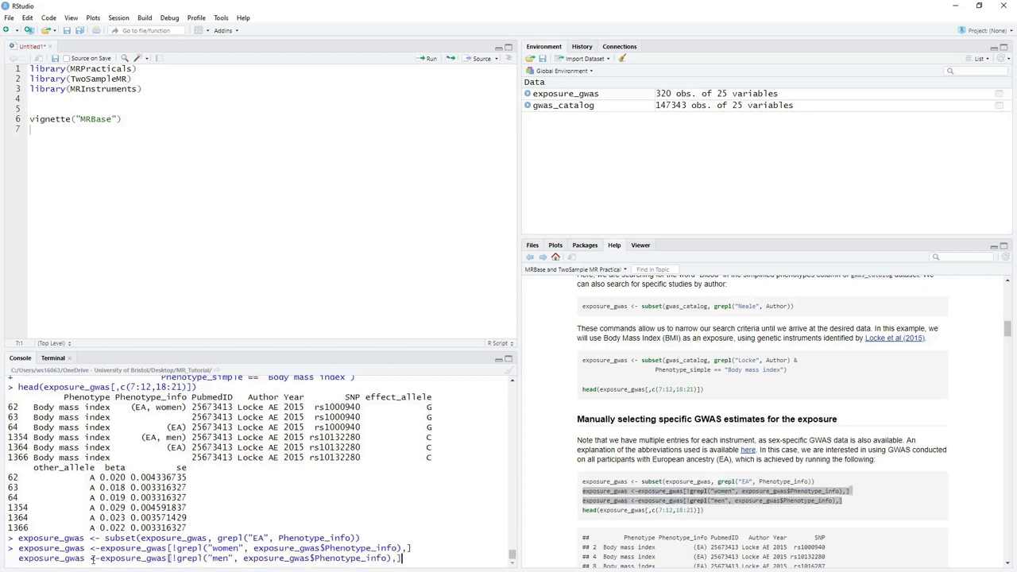
key("Return")
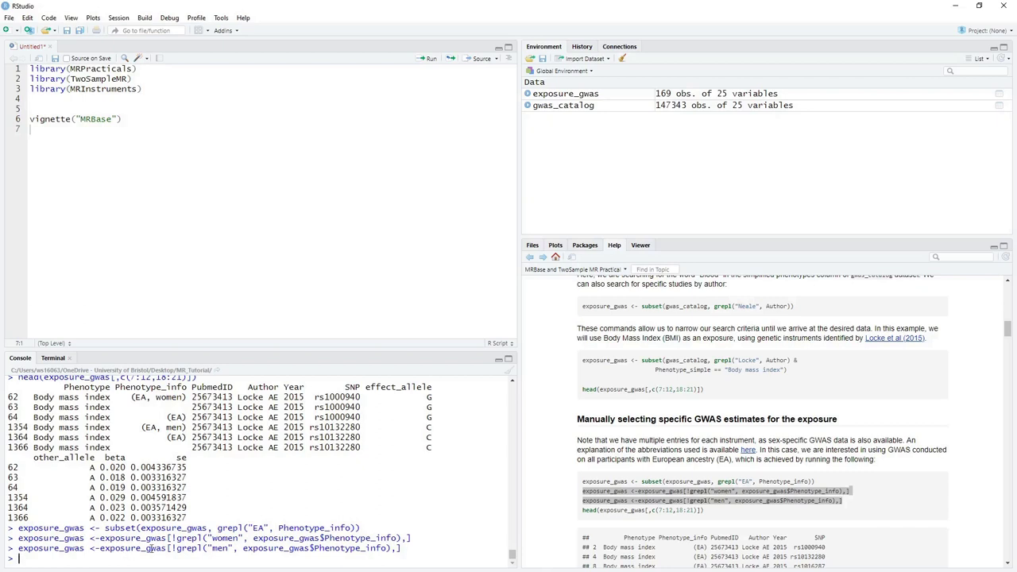
Inspect the filtered European ancestry estimates by running the vignette's head command on exposure_gwas columns 7:12 and 18:21
left_click_drag(704, 513, 587, 517)
key("ctrl+c")
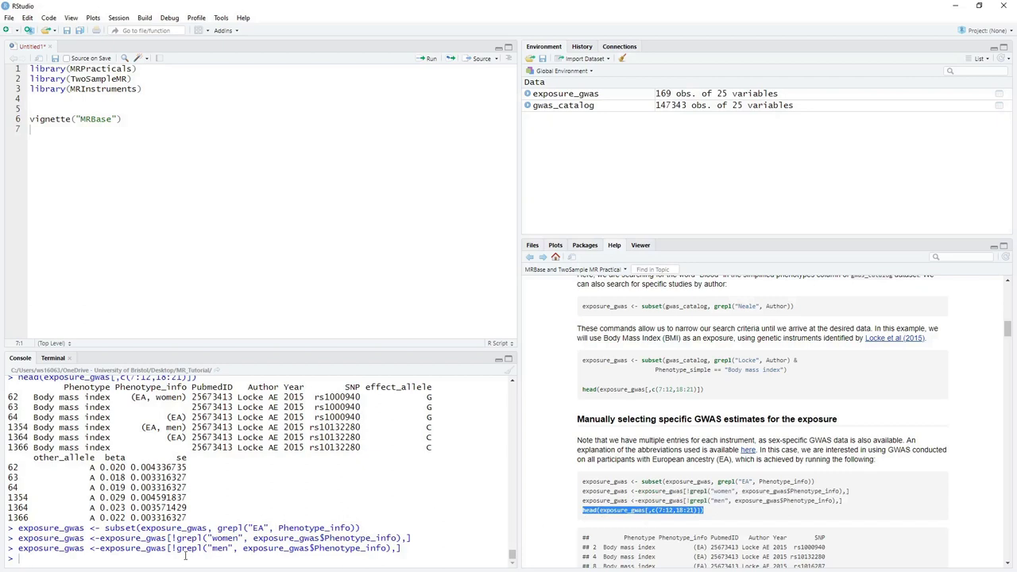
left_click(186, 558)
key("ctrl+v")
key("Return")
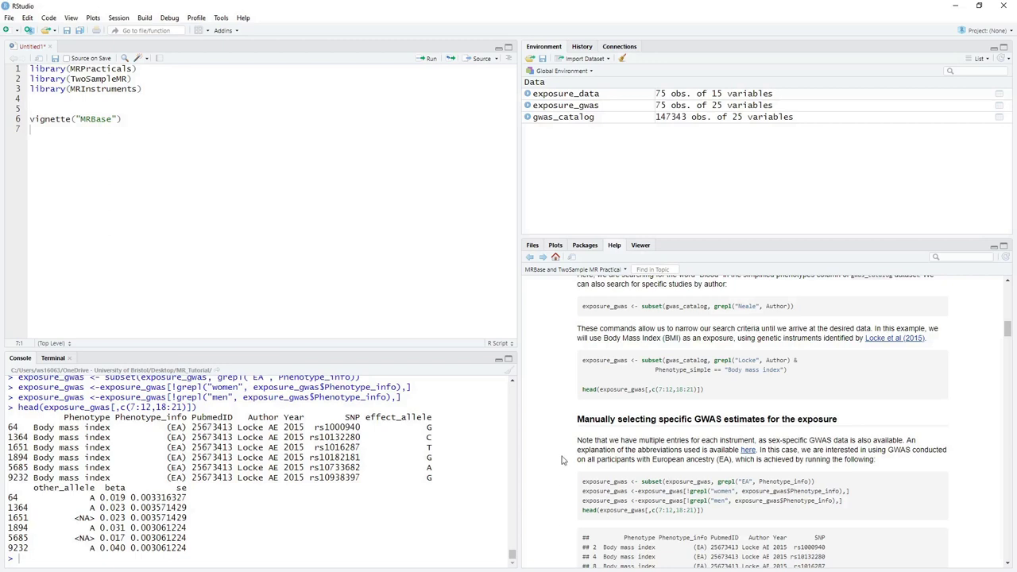
Keep only strong instruments by running exposure_gwas<-exposure_gwas[exposure_gwas$pval<5*10^-8,] from the vignette in the console
scroll(559, 459, "down", 5)
scroll(560, 459, "down", 1)
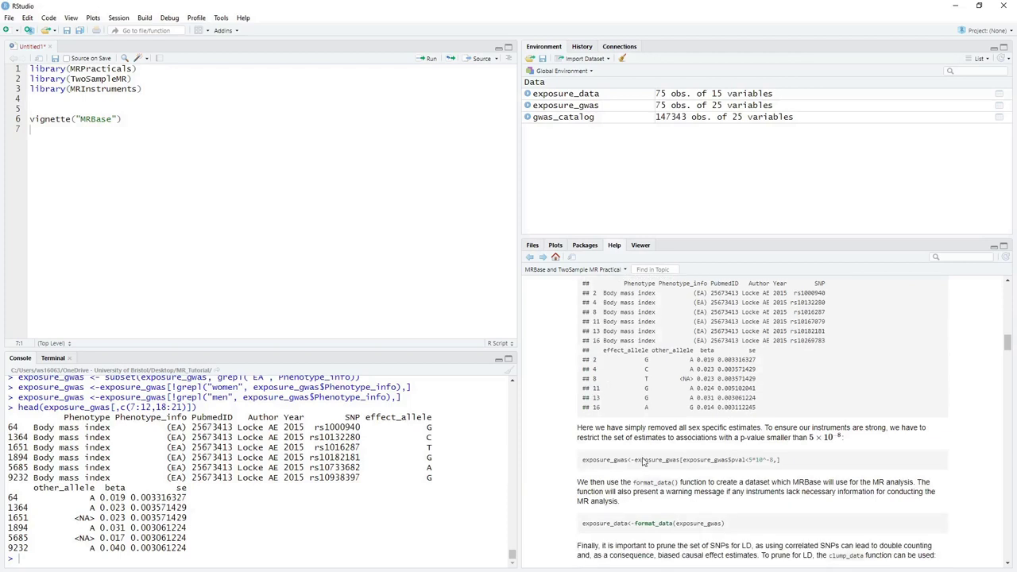
triple_click(783, 464)
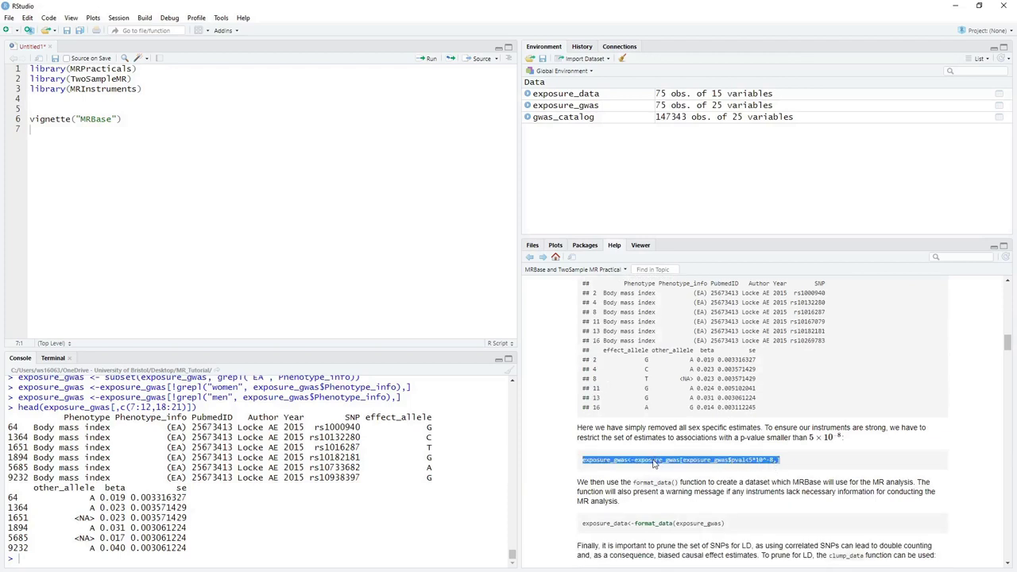
left_click(205, 559)
key("ctrl+v")
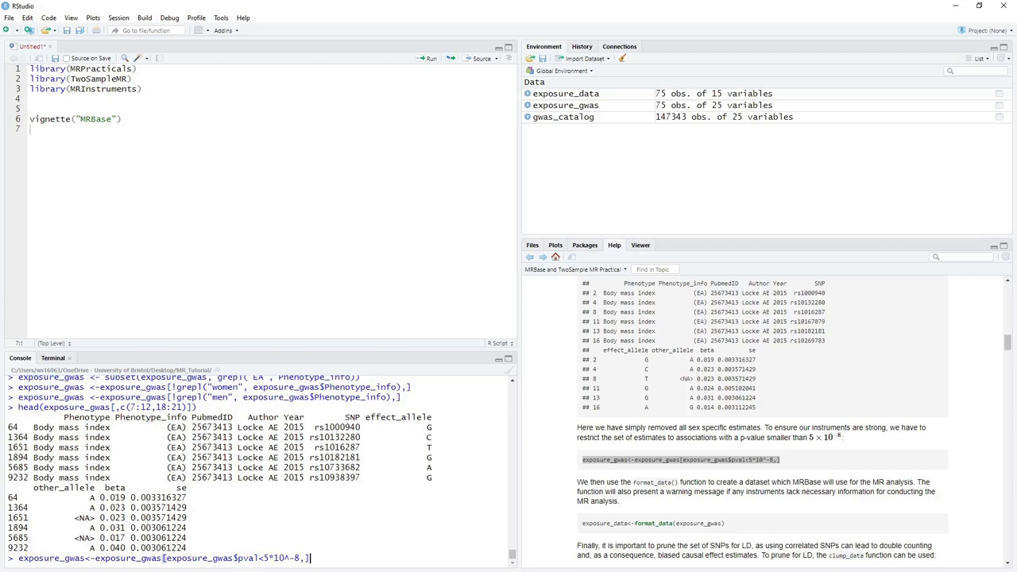
key("Return")
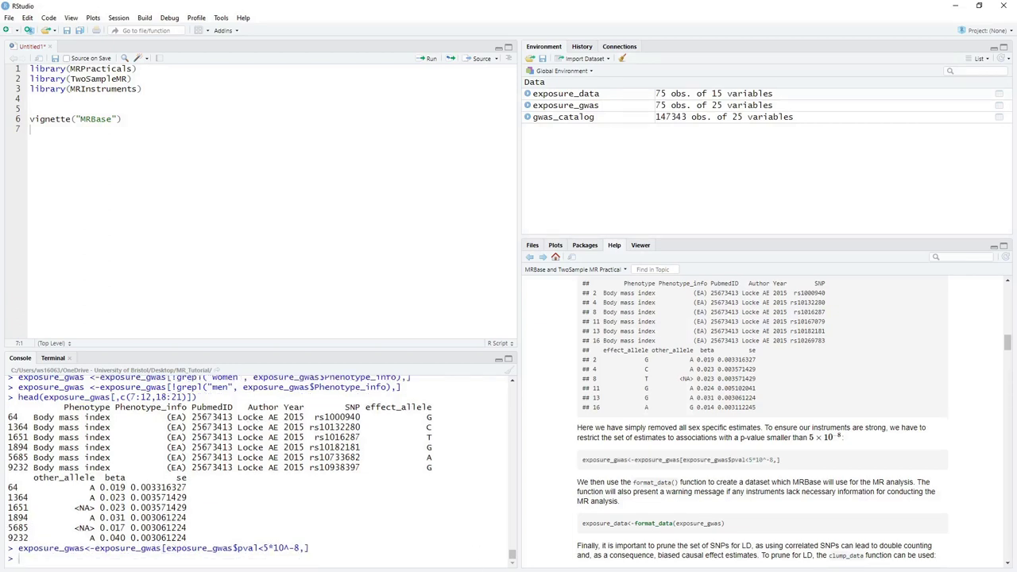
Format the instruments for MR analysis by running exposure_data<-format_data(exposure_gwas) in the console
scroll(706, 449, "down", 3)
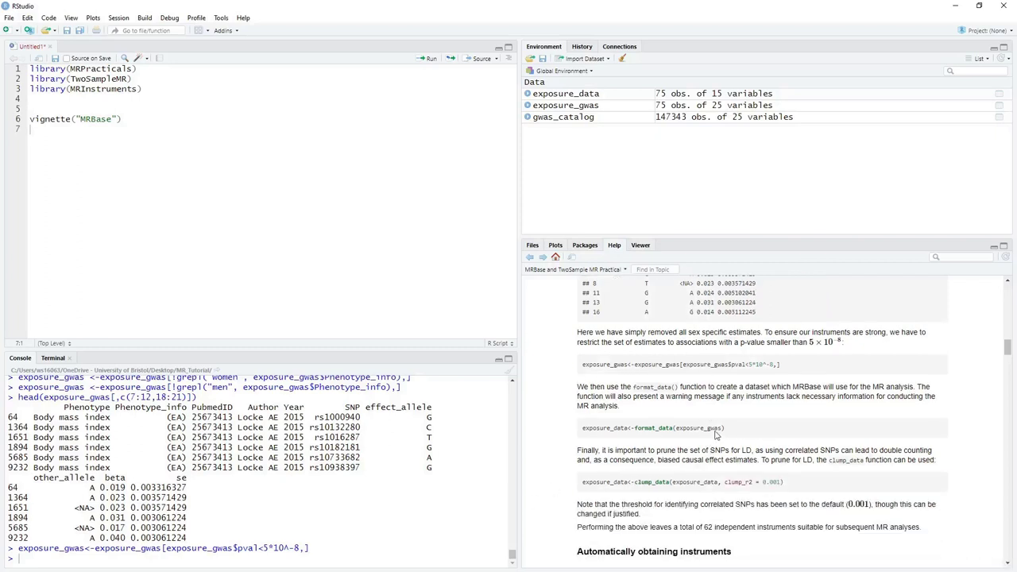
triple_click(705, 434)
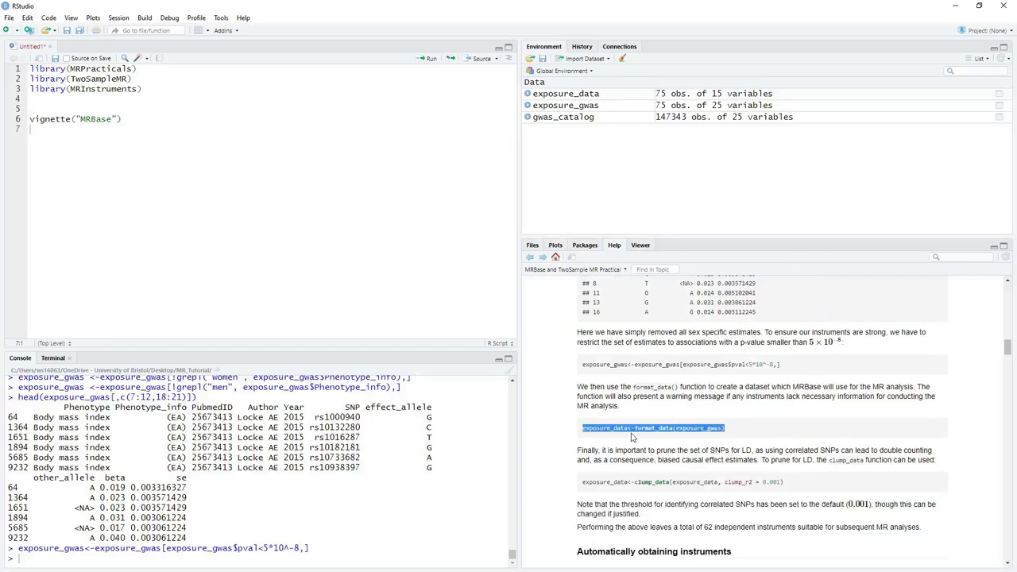
left_click(227, 562)
key("ctrl+v")
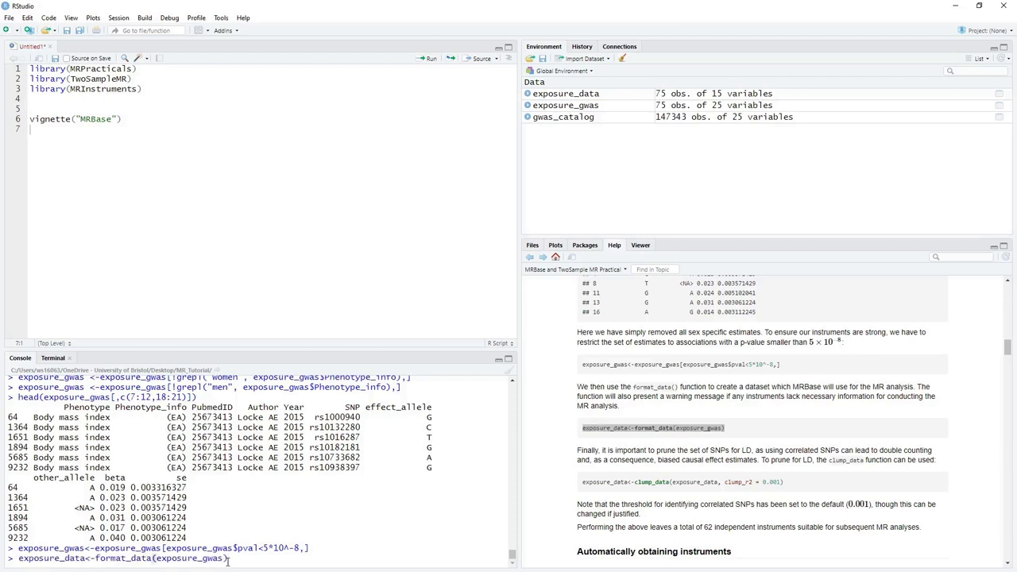
key("Return")
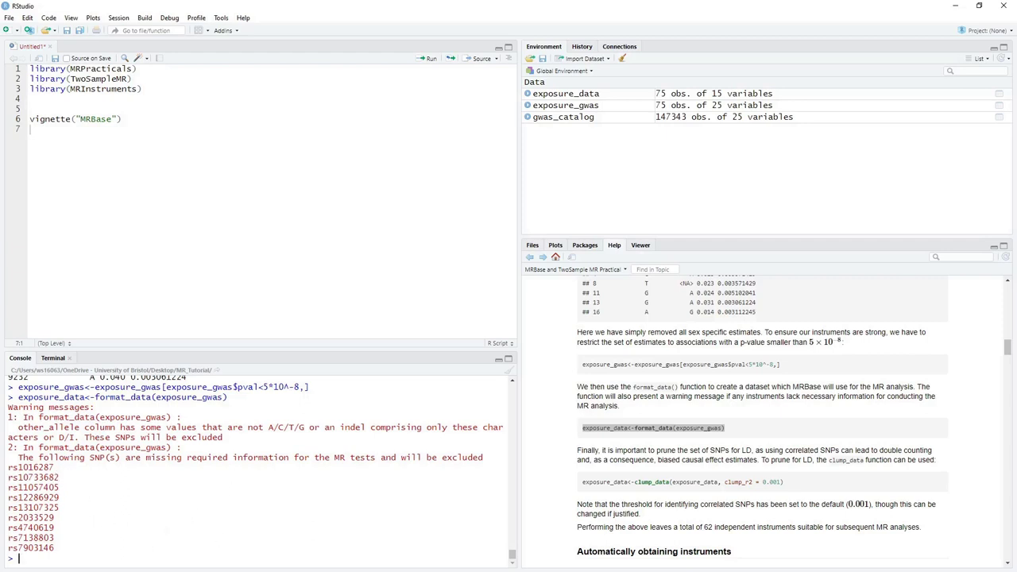
Prune the SNPs for LD by running exposure_data<-clump_data(exposure_data, clump_r2 = 0.001) in the console
triple_click(654, 428)
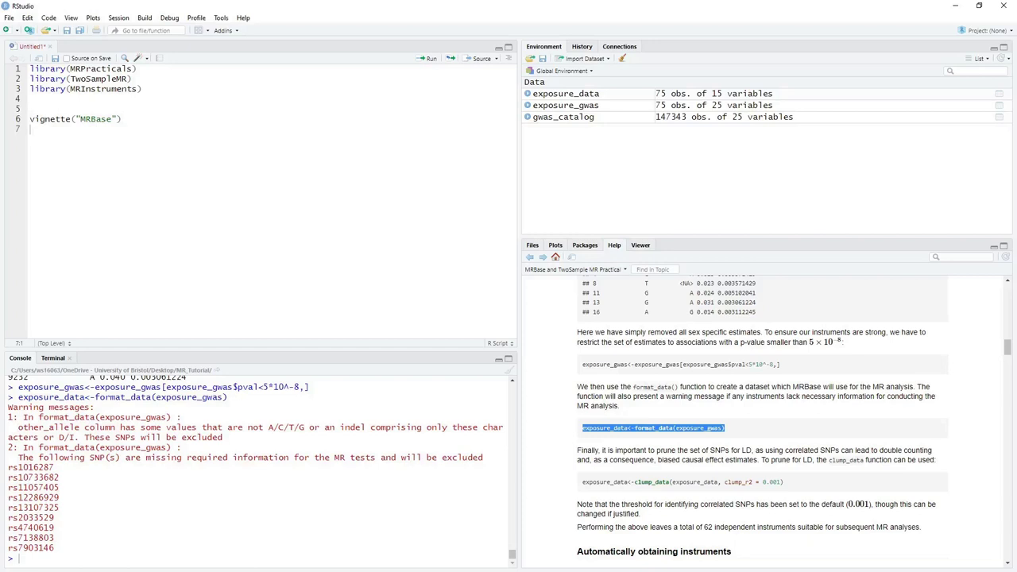
scroll(594, 447, "down", 2)
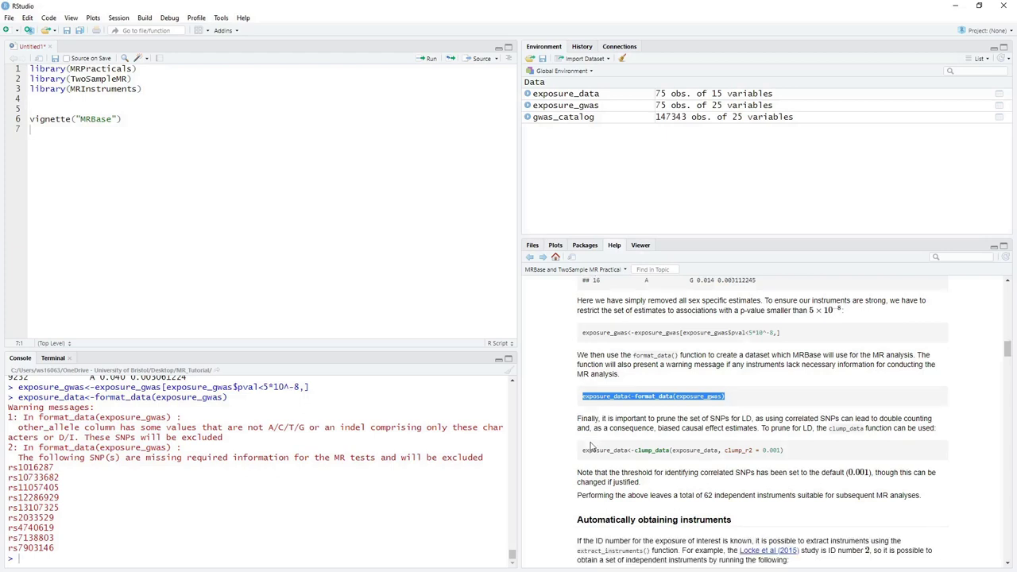
triple_click(801, 425)
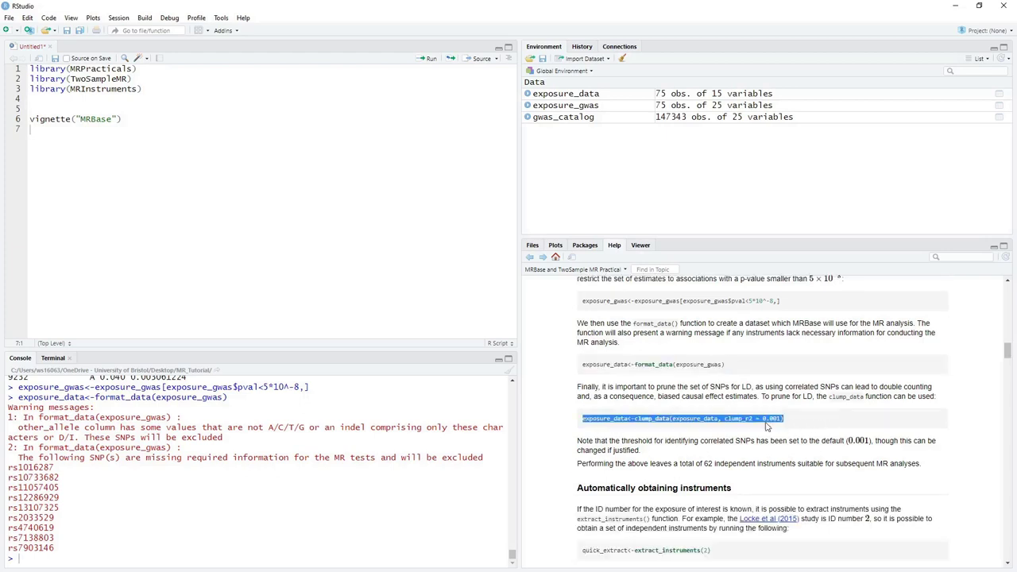
left_click_drag(606, 422, 50, 560)
key("Return")
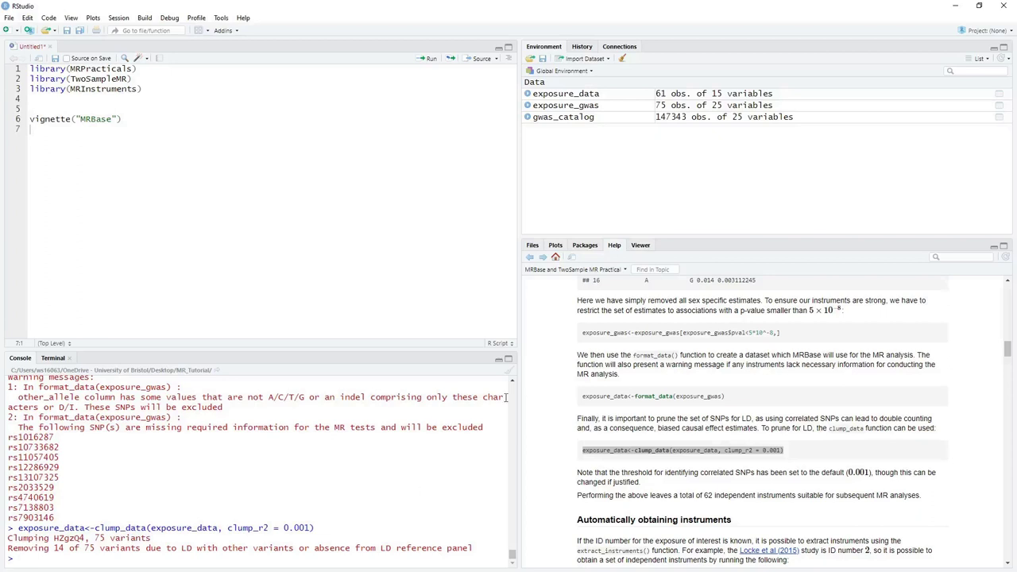
View the clumped exposure_data data frame, and close its viewer
left_click(722, 96)
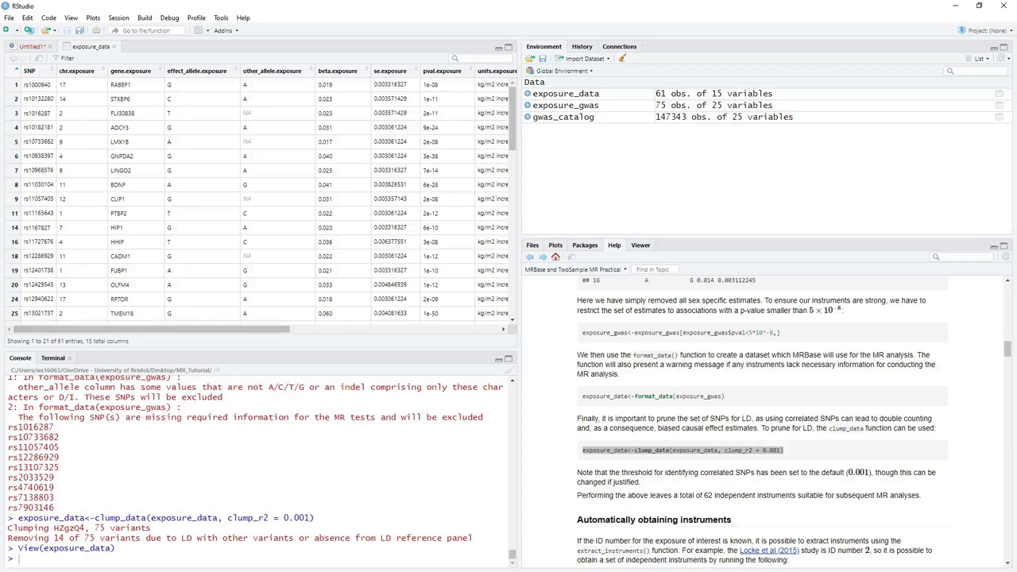
scroll(763, 421, "down", 1)
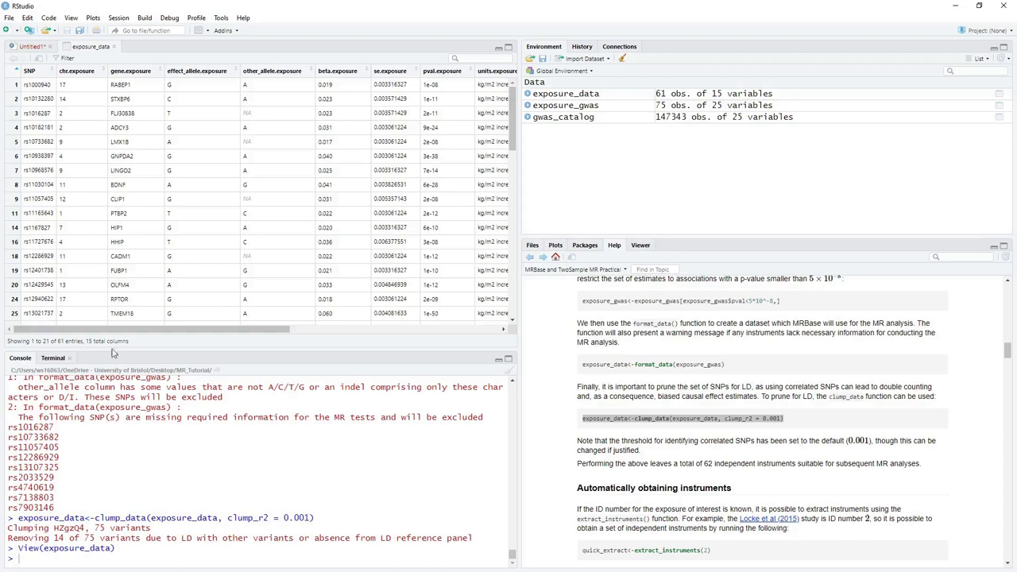
left_click(114, 46)
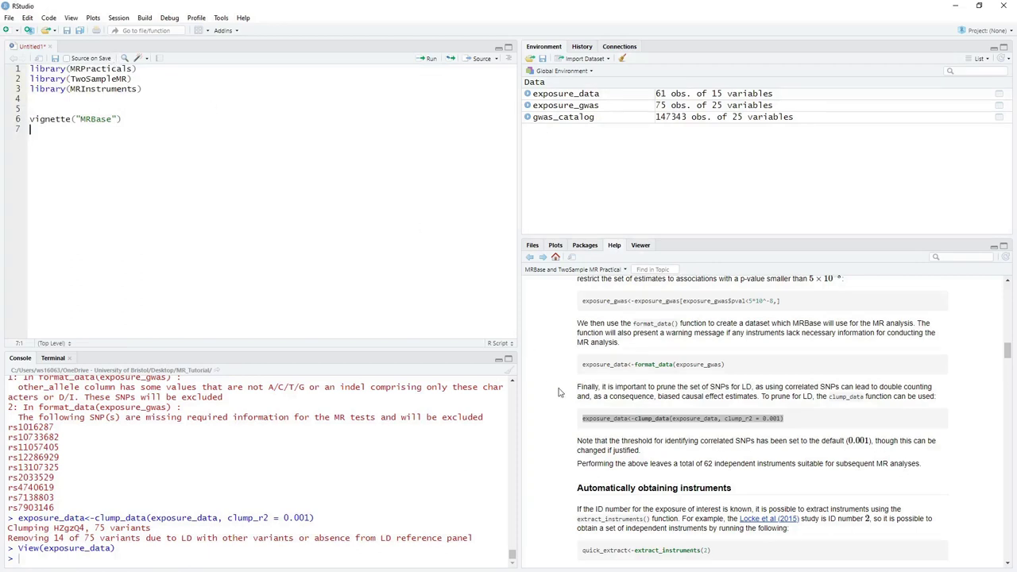
Retrieve the list of available outcome GWASs by running ao<-available_outcomes() from the vignette's Step 2 in the console
scroll(561, 395, "down", 3)
scroll(561, 396, "down", 6)
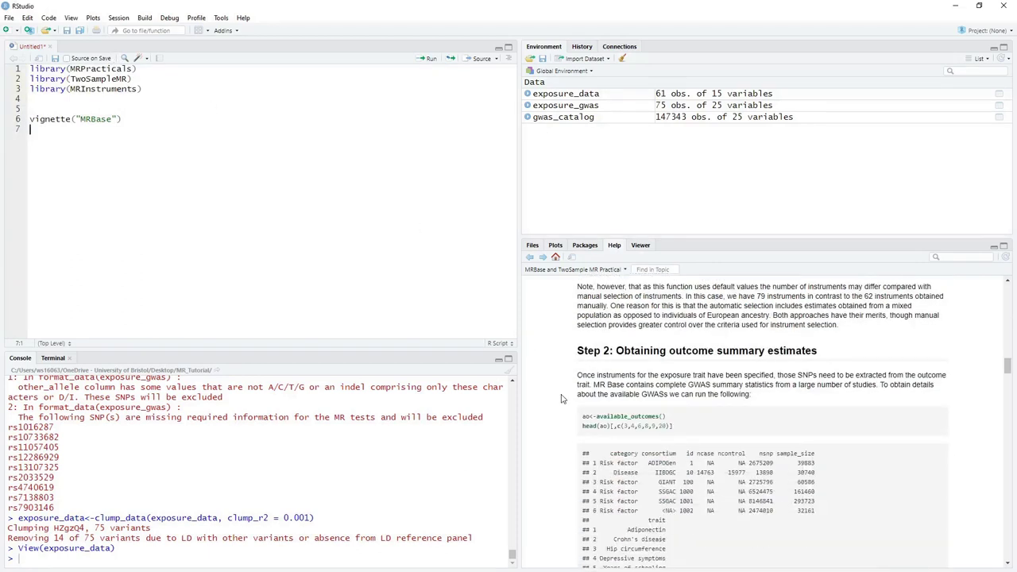
scroll(560, 396, "down", 2)
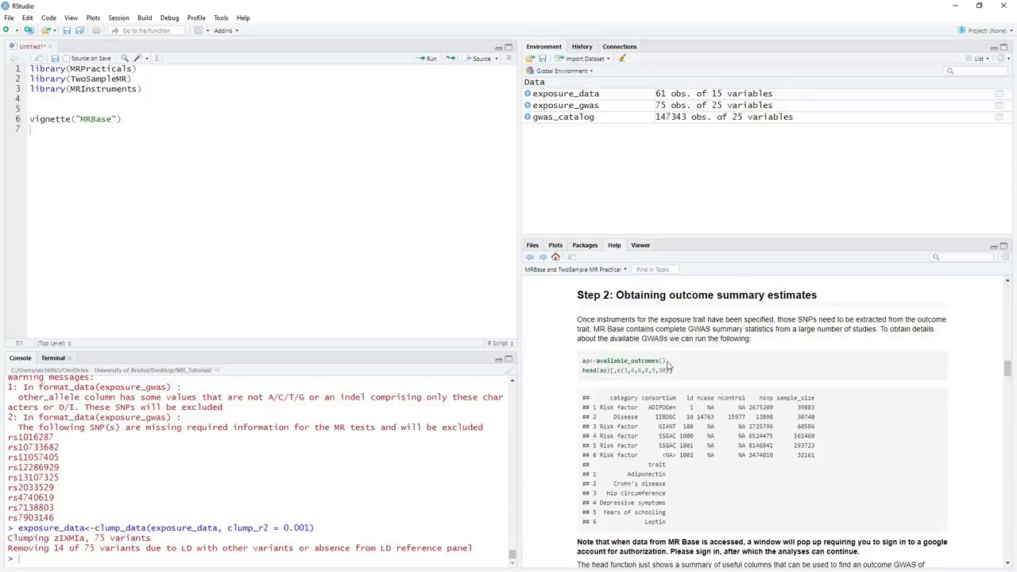
left_click_drag(673, 362, 583, 362)
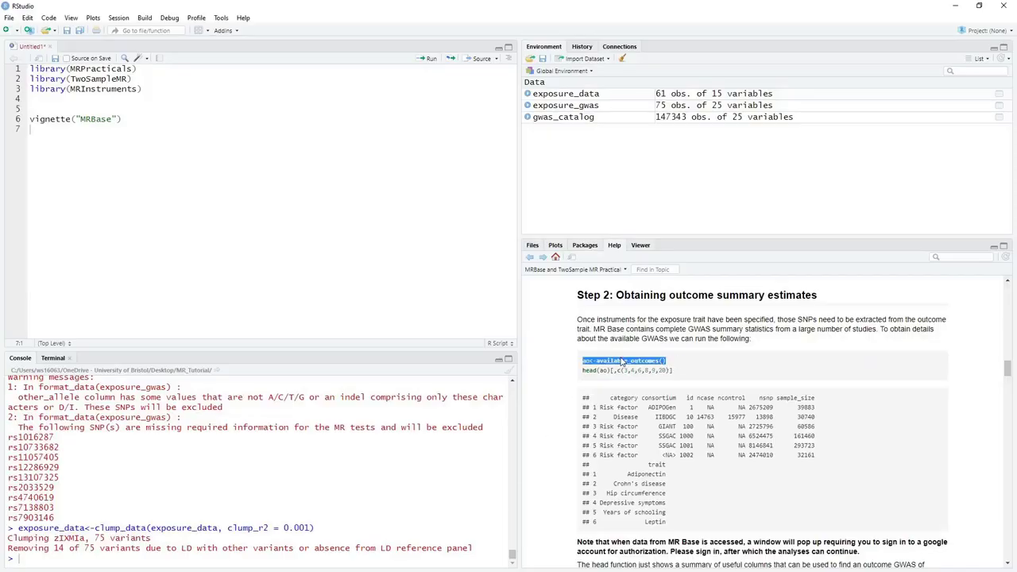
left_click(119, 558)
key("ctrl+v")
key("Return")
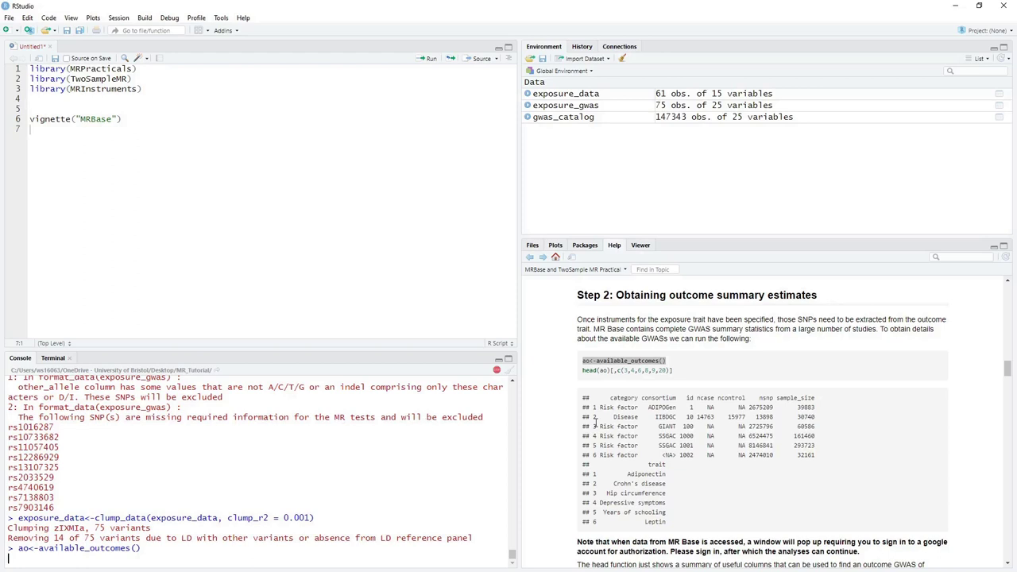
Select the systolic blood pressure GWASs by running outcome_gwas <- subset(ao, grepl("Systolic", trait)) in the console, and view the outcome_gwas data frame
scroll(597, 423, "down", 2)
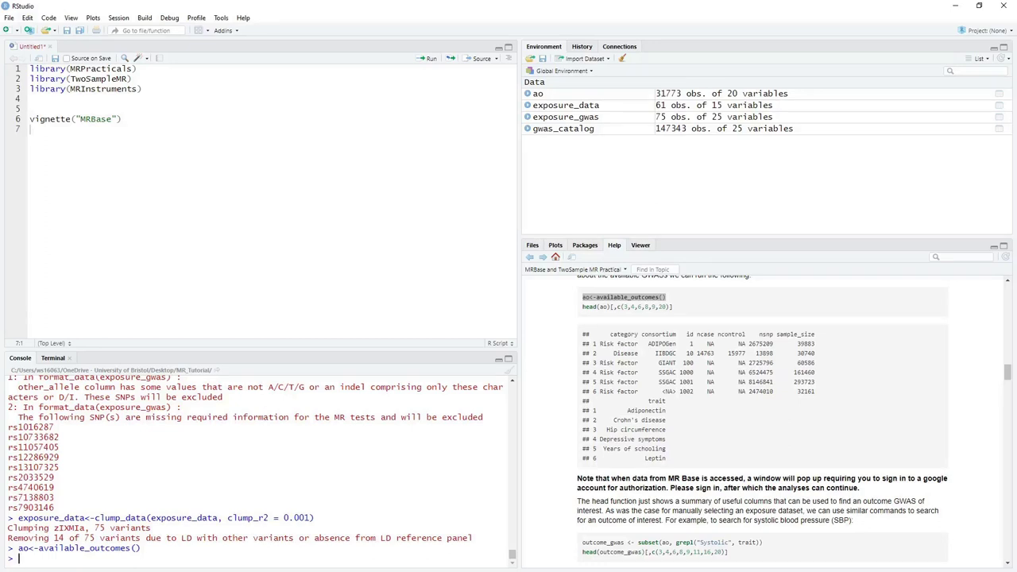
scroll(545, 406, "down", 2)
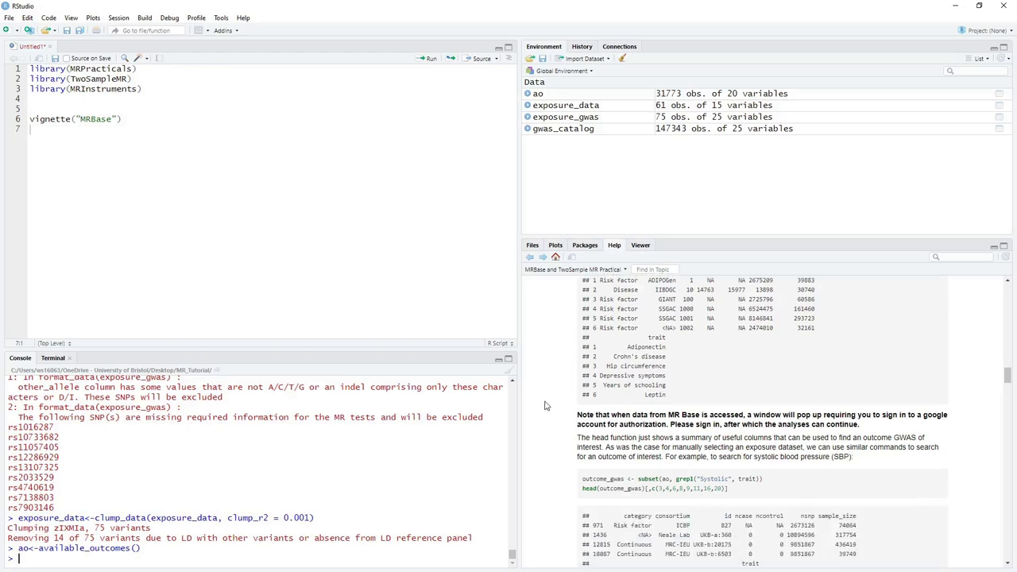
scroll(545, 406, "down", 1)
triple_click(765, 449)
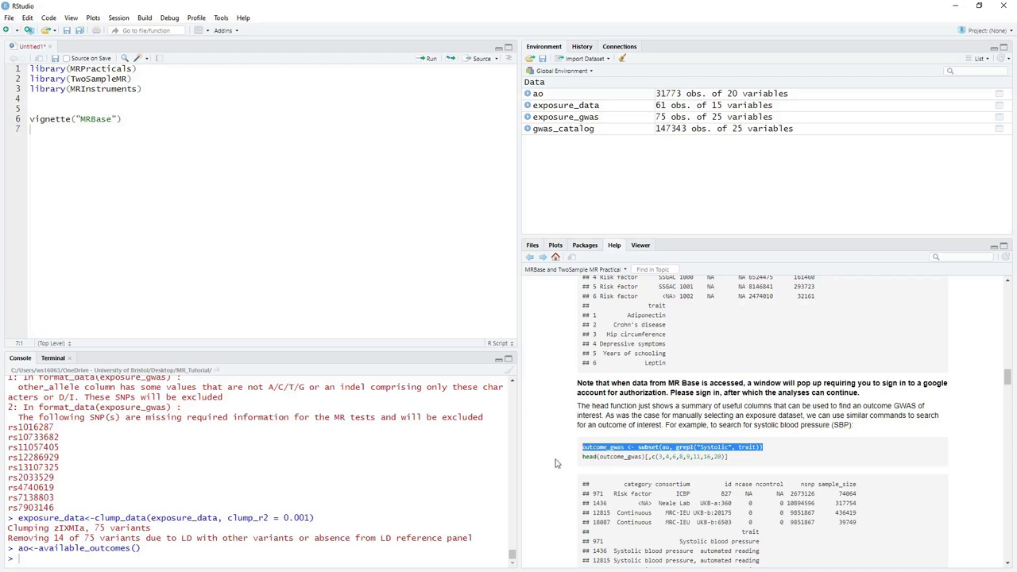
key("ctrl+c")
left_click(109, 560)
key("ctrl+v")
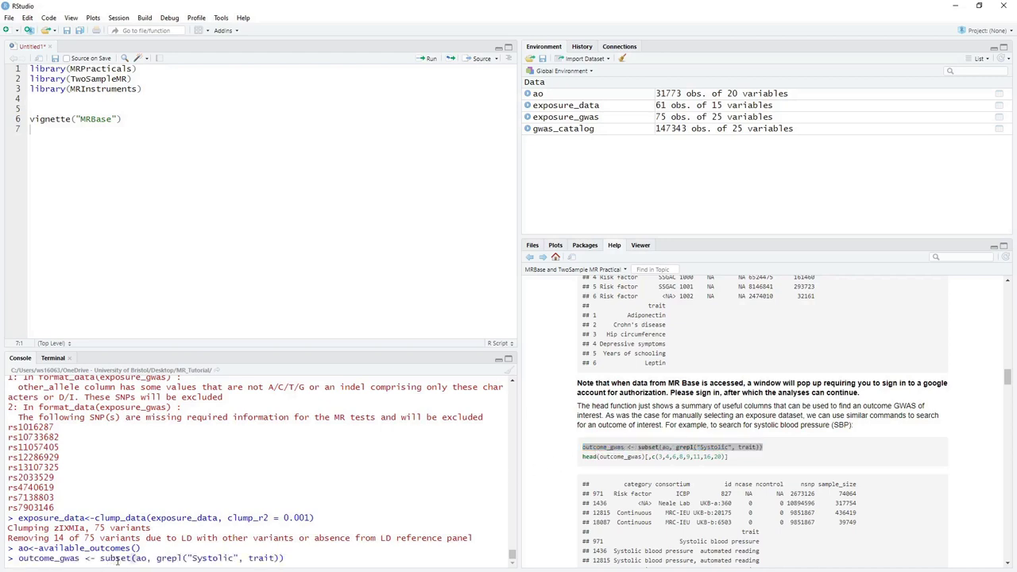
key("Return")
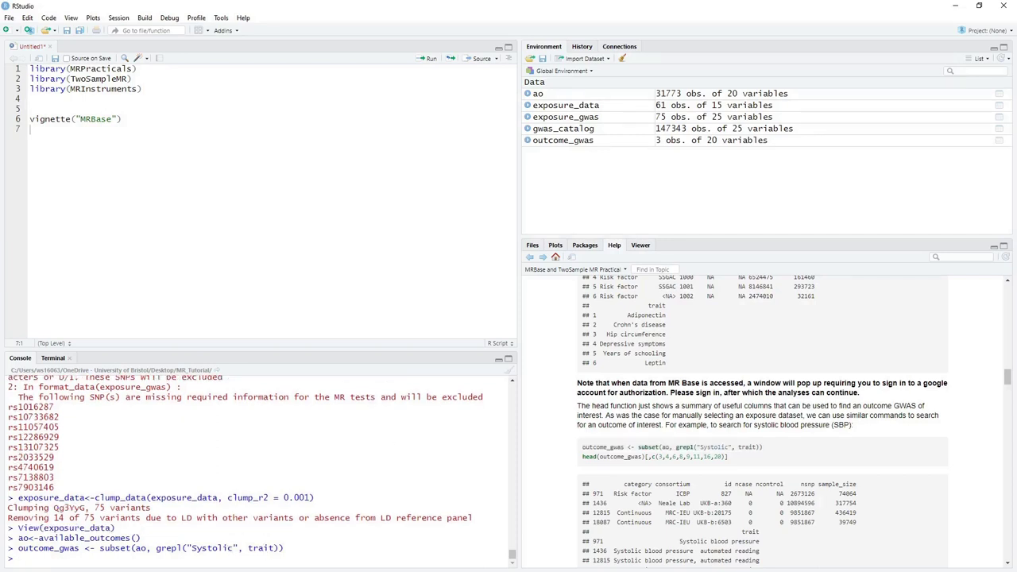
left_click(730, 141)
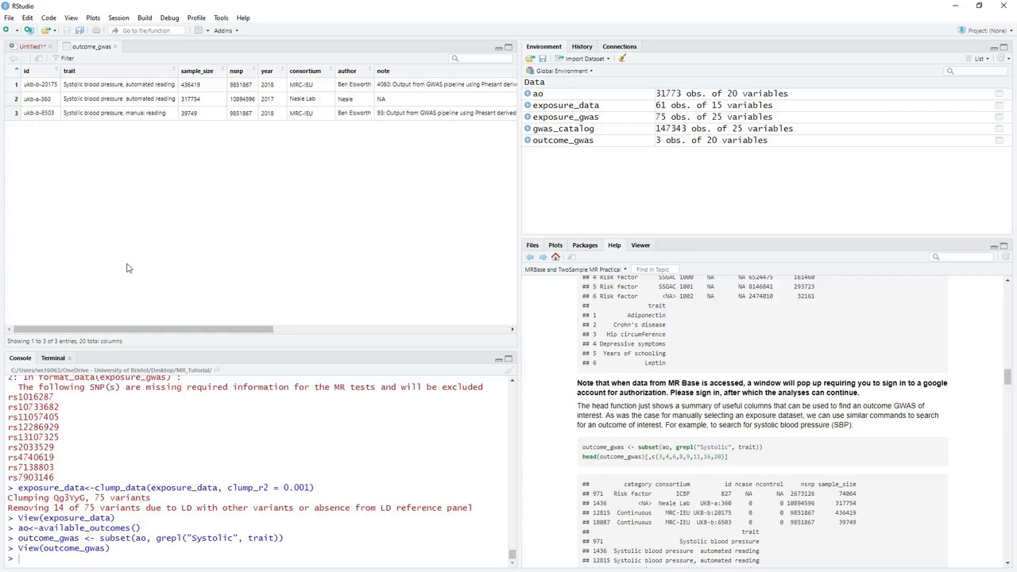
Extract the instrument SNPs from the outcome GWAS by running outcome_data <- extract_outcome_data(snps = exposure_data$SNP, outcomes = "UKB-a:360") in the console
scroll(763, 421, "down", 1)
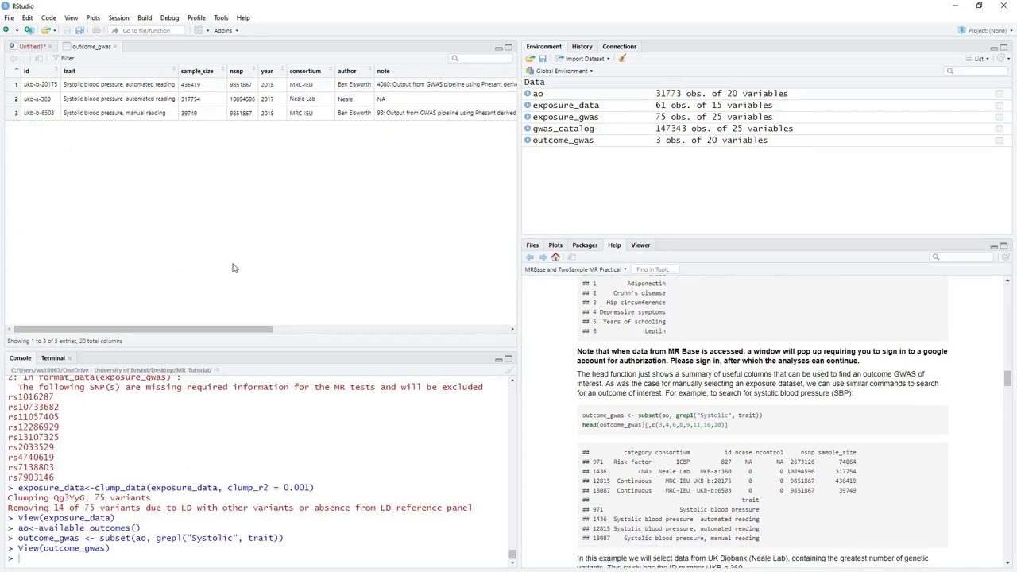
scroll(675, 345, "down", 5)
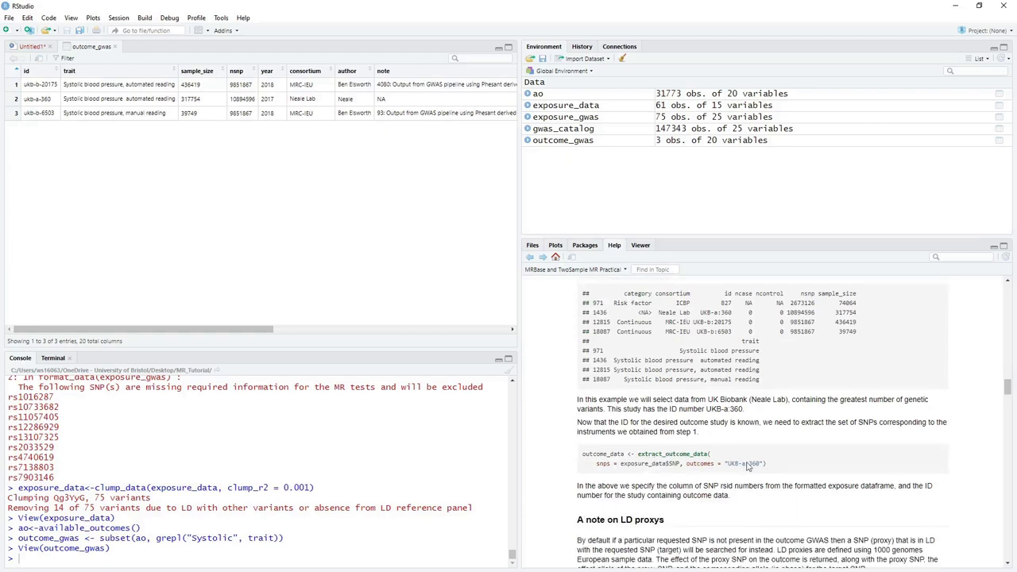
triple_click(773, 469)
left_click_drag(624, 465, 597, 458)
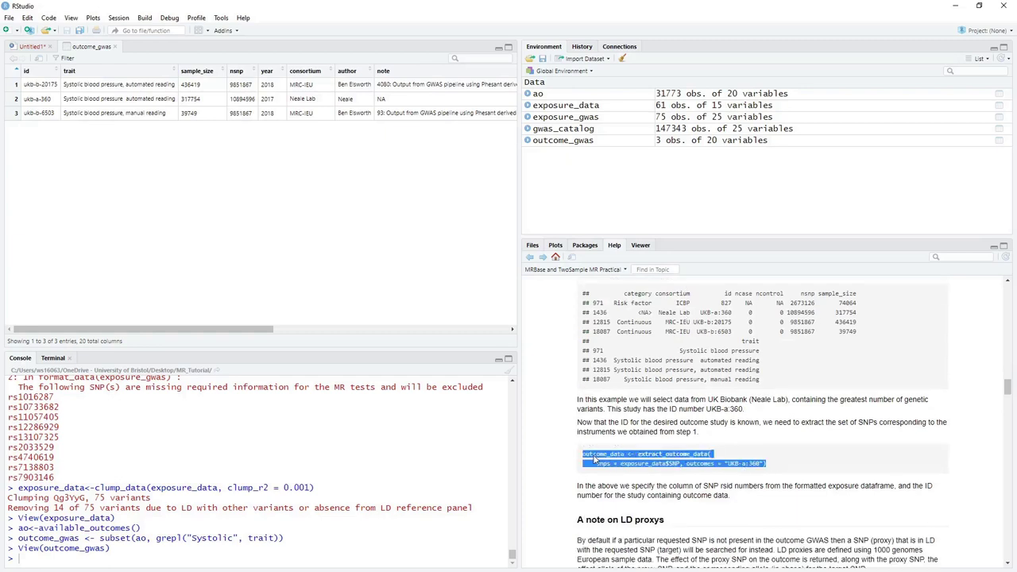
left_click(36, 556)
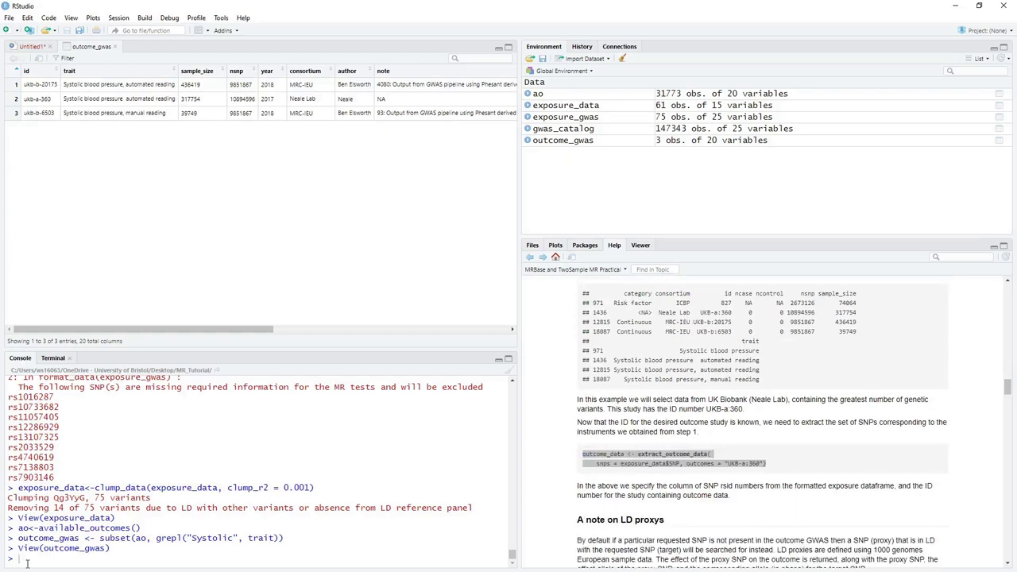
key("ctrl+v")
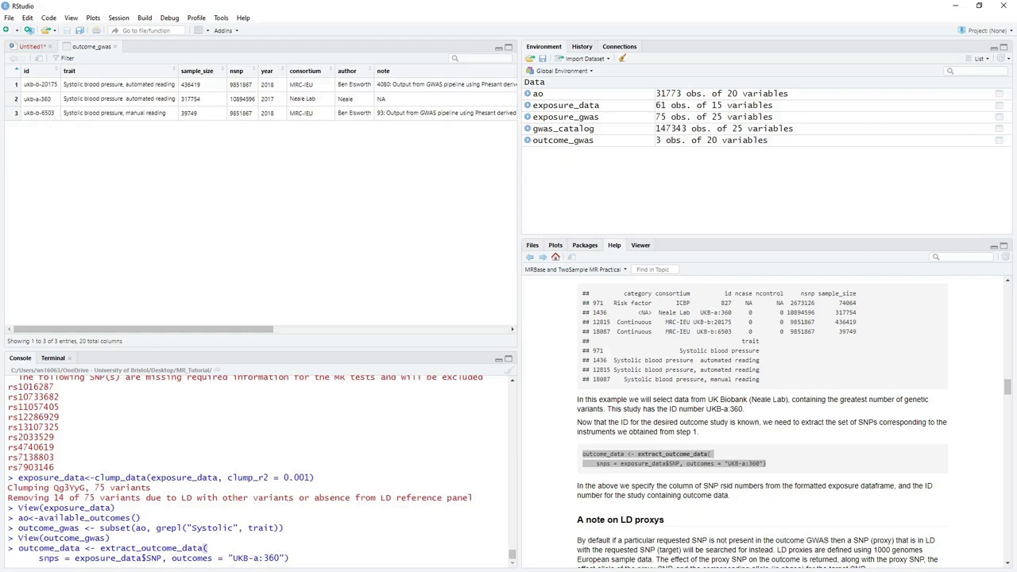
key("Return")
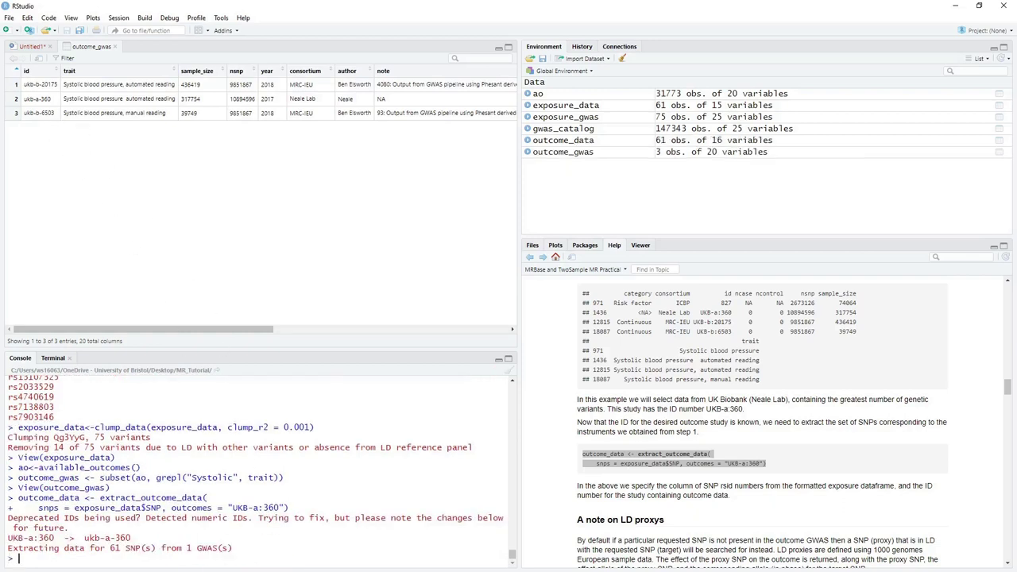
Harmonise the effects by running H_data <- harmonise_data(exposure_dat = exposure_data, outcome_dat = outcome_data) in the console, and view the H_data data frame
scroll(763, 421, "down", 3)
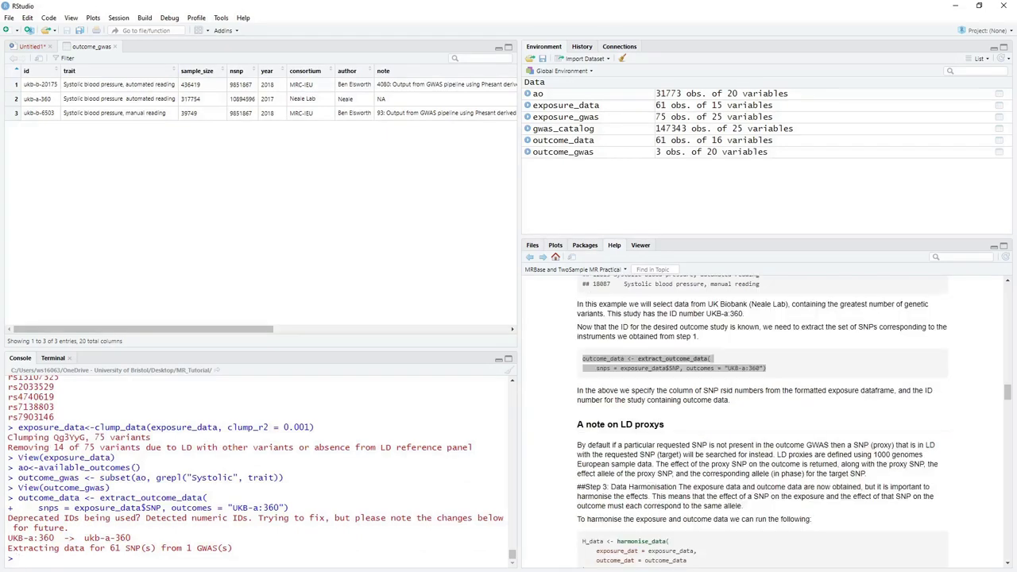
scroll(600, 419, "down", 3)
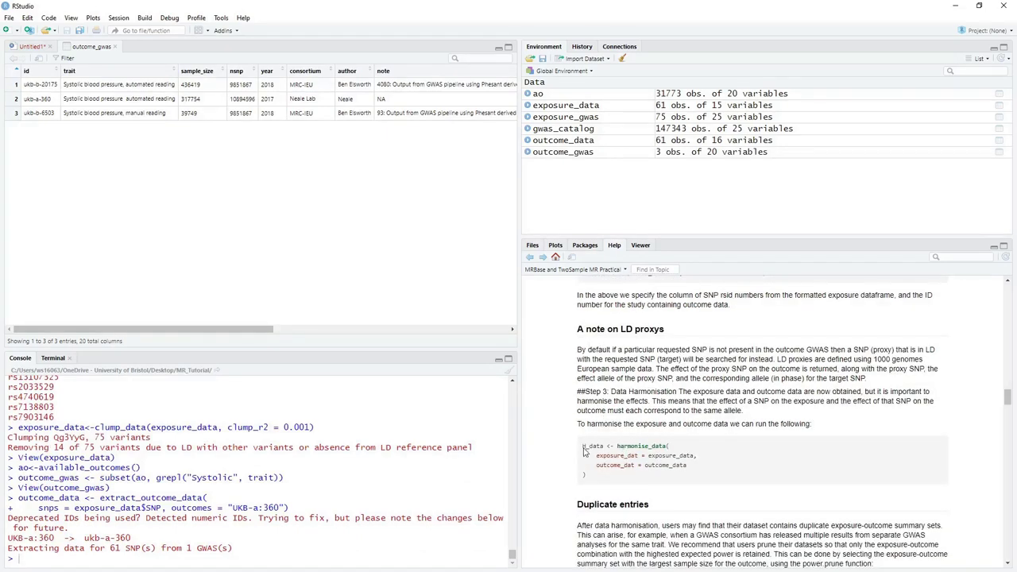
left_click_drag(586, 451, 594, 477)
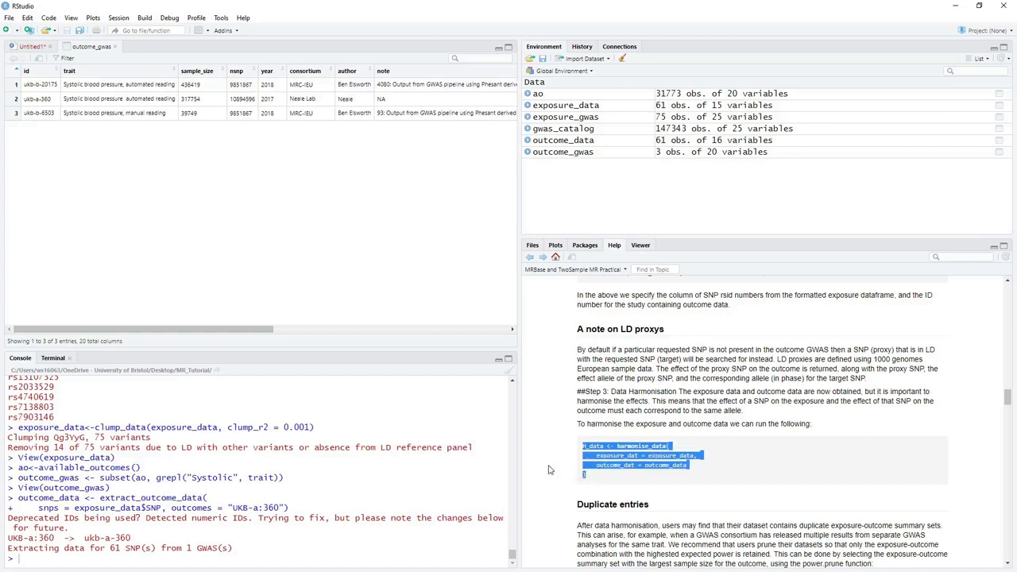
left_click(109, 561)
key("ctrl+v")
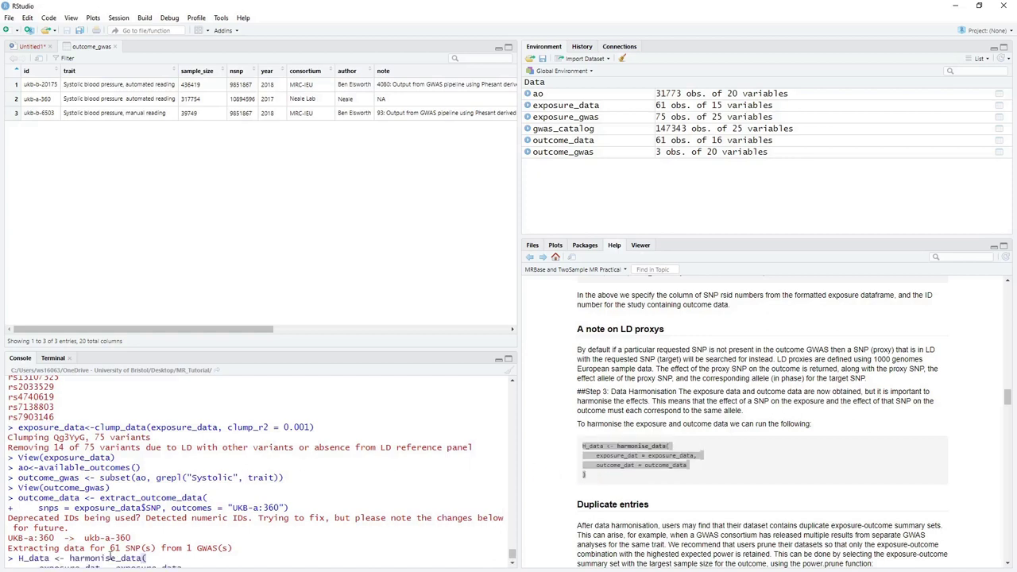
key("Return")
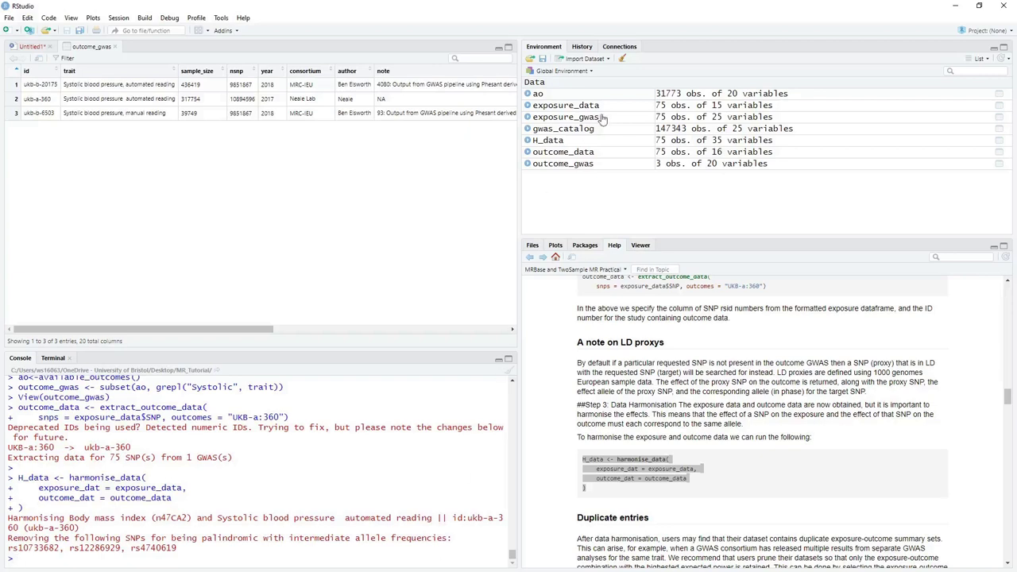
left_click(629, 141)
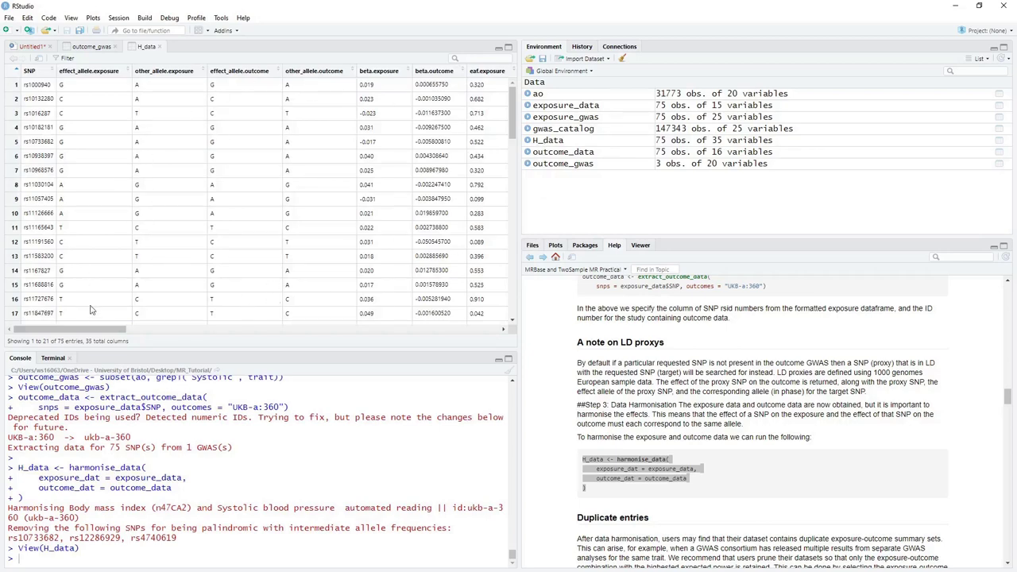
mouse_move(101, 331)
left_mouse_down()
mouse_move(382, 341)
mouse_move(88, 334)
left_mouse_up()
Perform the MR analysis by running mr_results<-mr(H_data) in the console, and view the mr_results data frame through its pval column
scroll(781, 427, "down", 3)
scroll(782, 426, "down", 1)
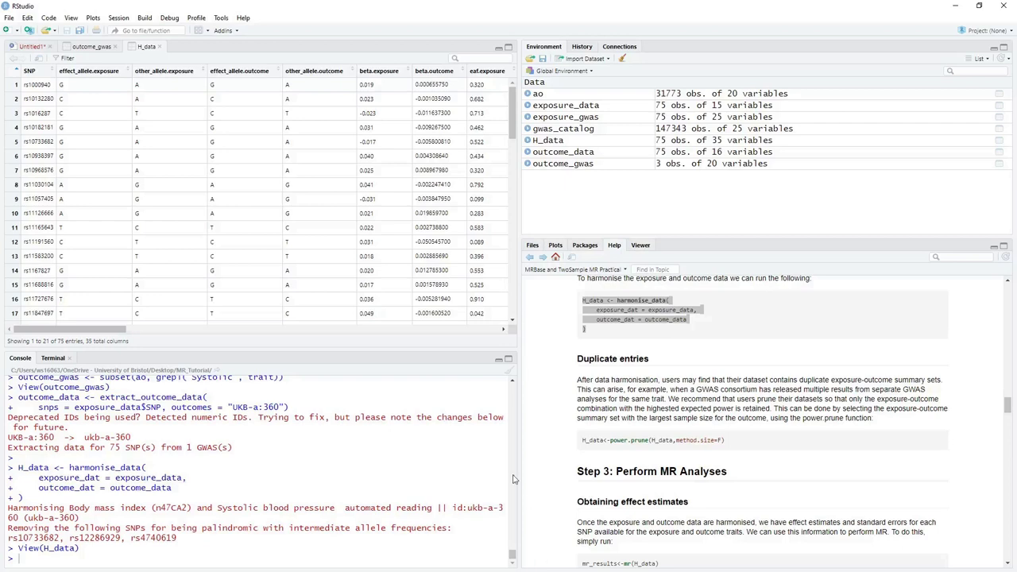
scroll(545, 400, "down", 4)
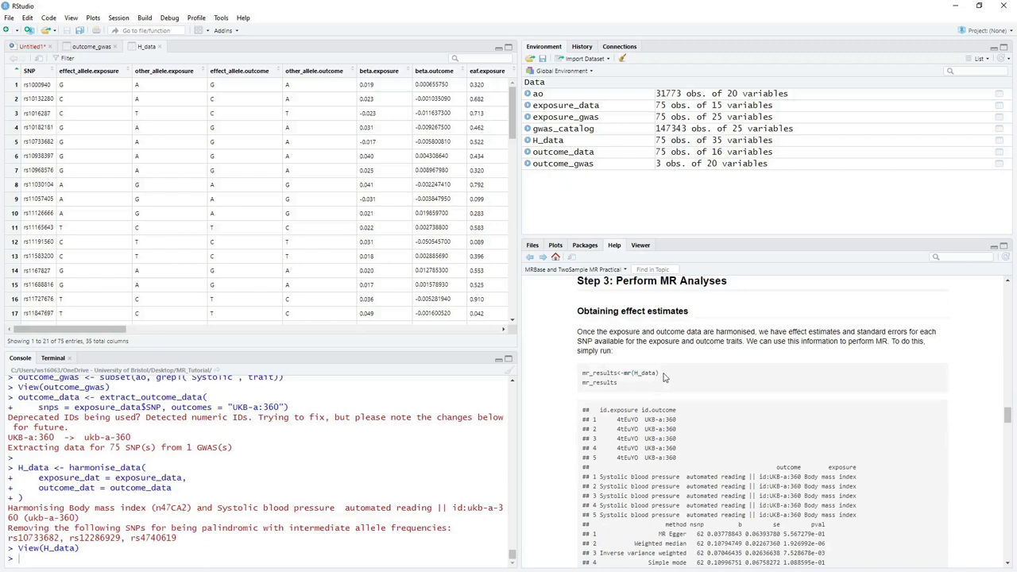
triple_click(666, 378)
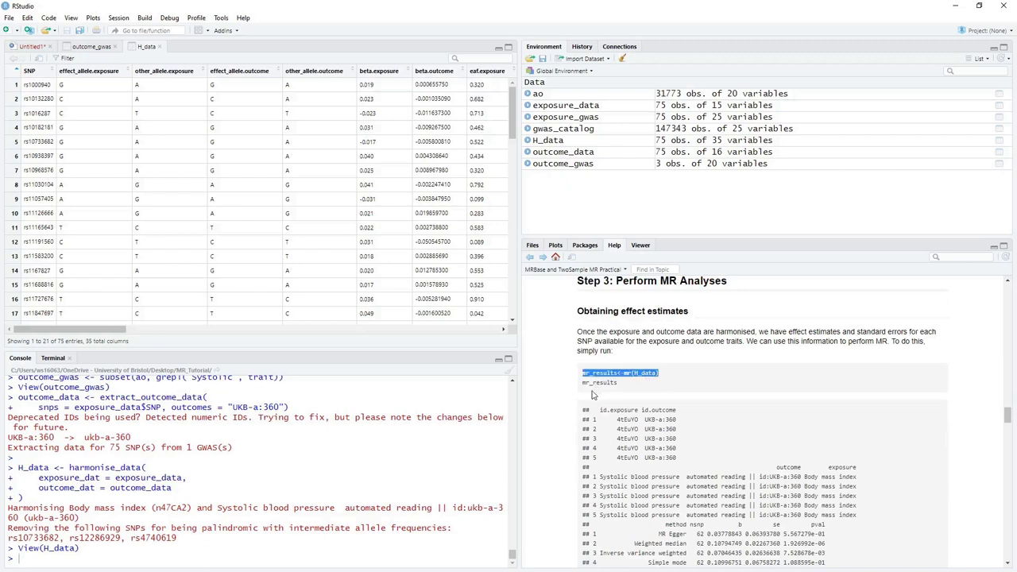
left_click(67, 563)
key("ctrl+v")
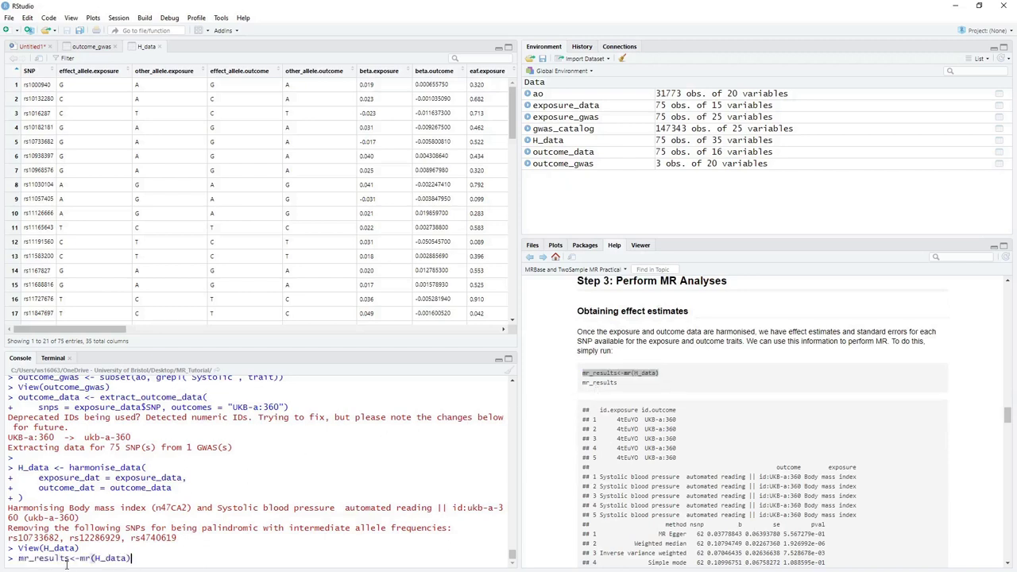
key("Return")
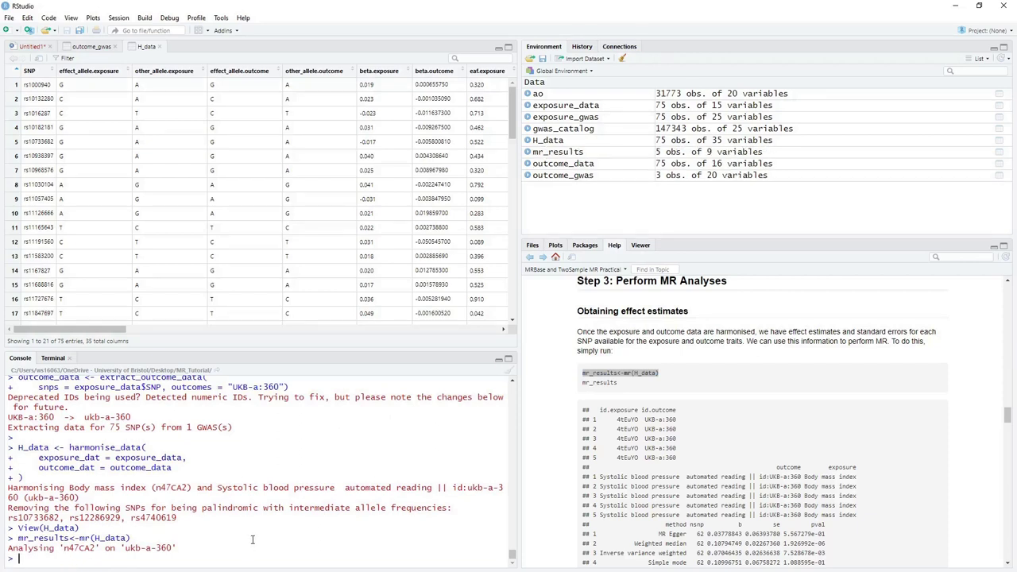
left_click(688, 155)
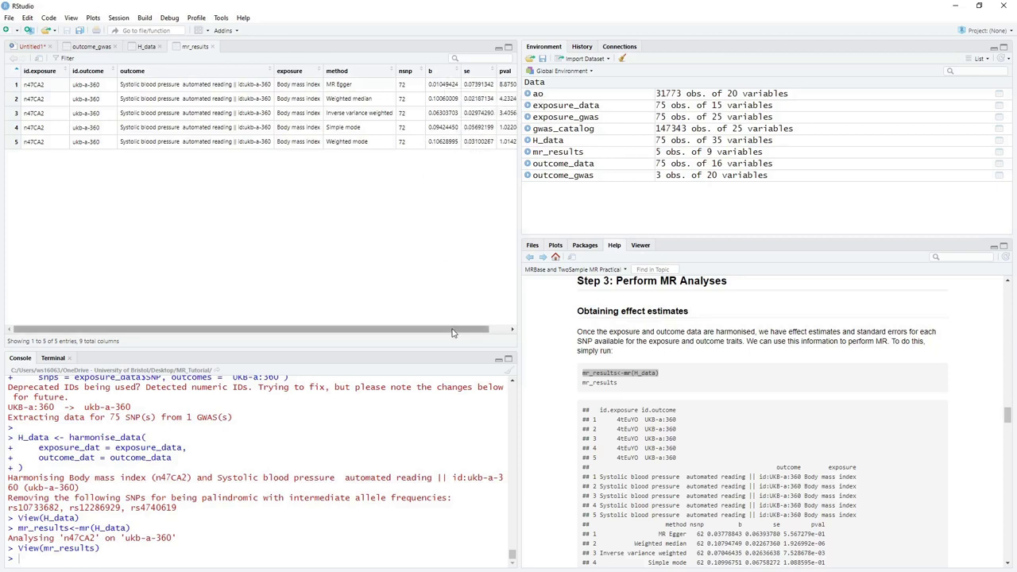
left_click_drag(452, 331, 471, 331)
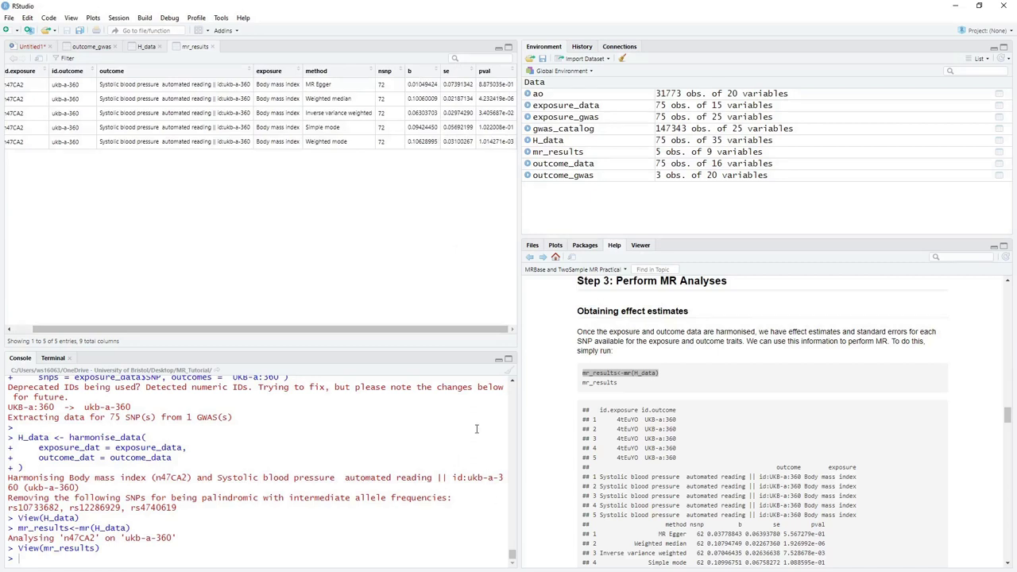
List the first available MR methods by running head(mr_method_list())[,1:2] from the vignette in the console
scroll(554, 449, "down", 5)
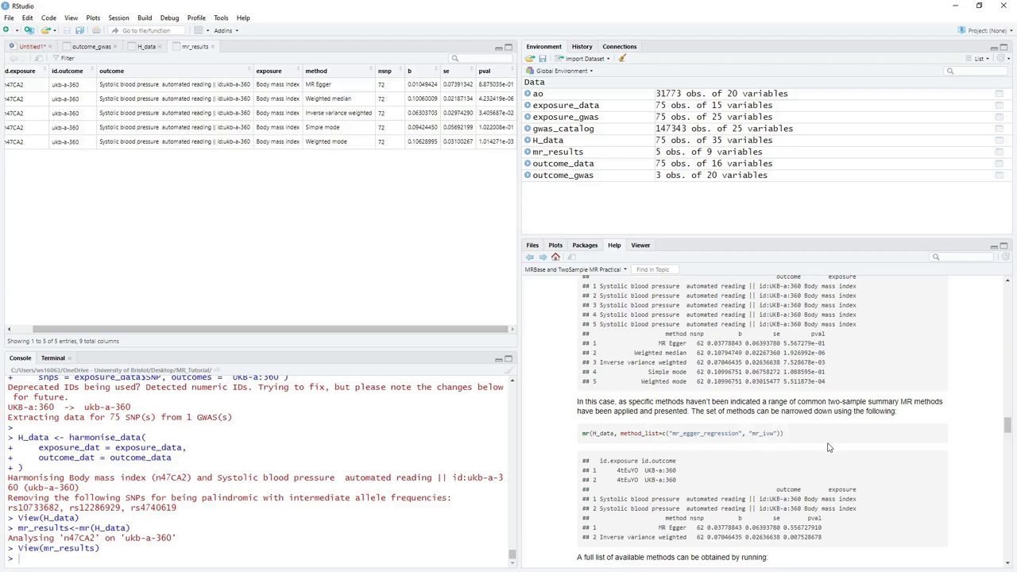
scroll(763, 453, "down", 3)
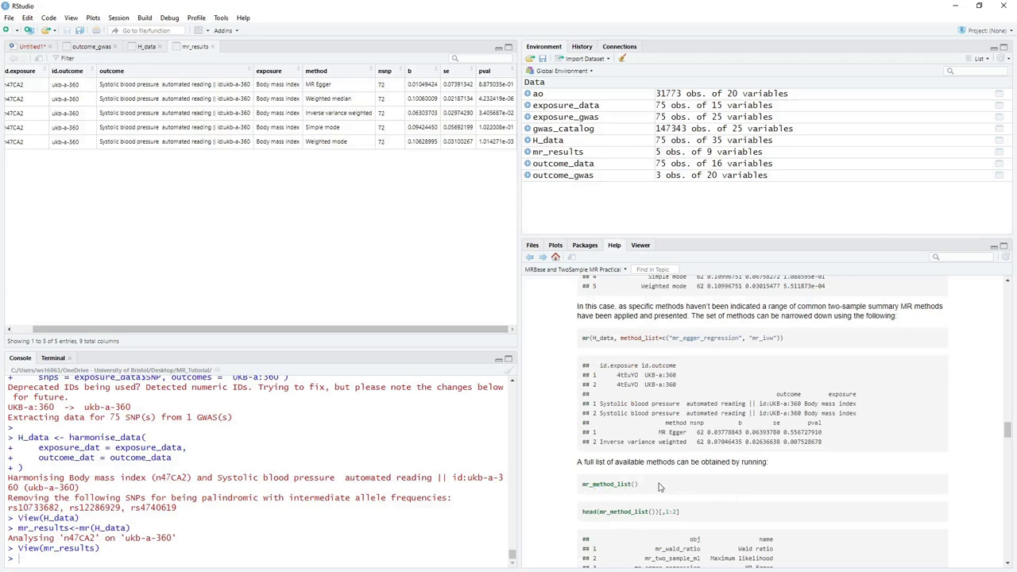
scroll(800, 458, "down", 3)
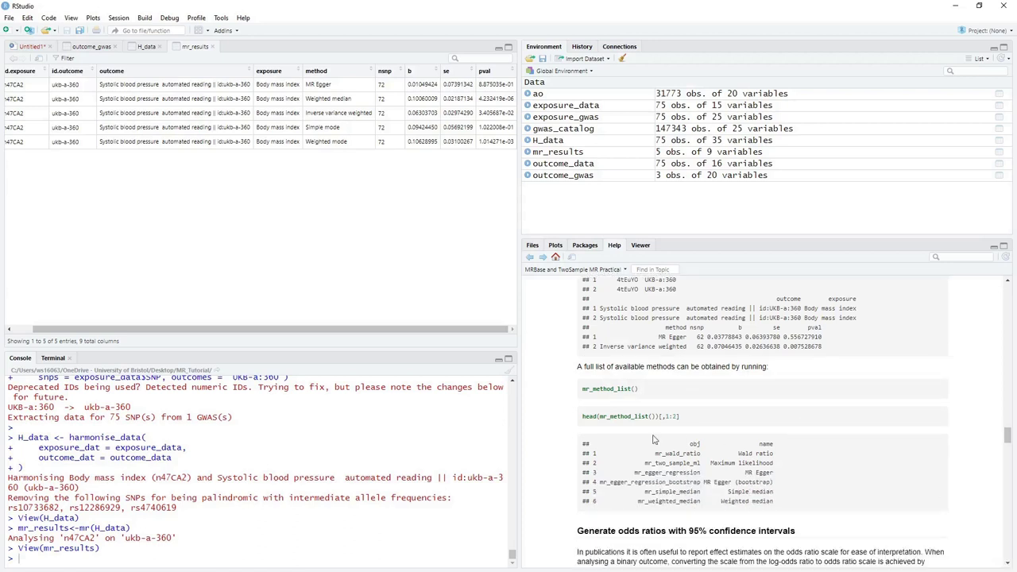
triple_click(644, 422)
key("ctrl+c")
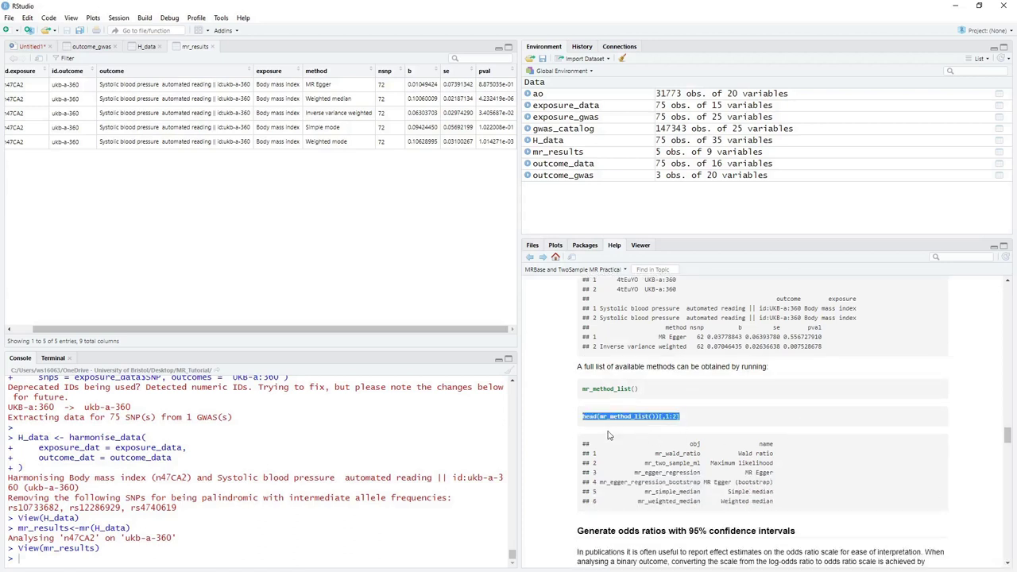
left_click(103, 566)
key("ctrl+v")
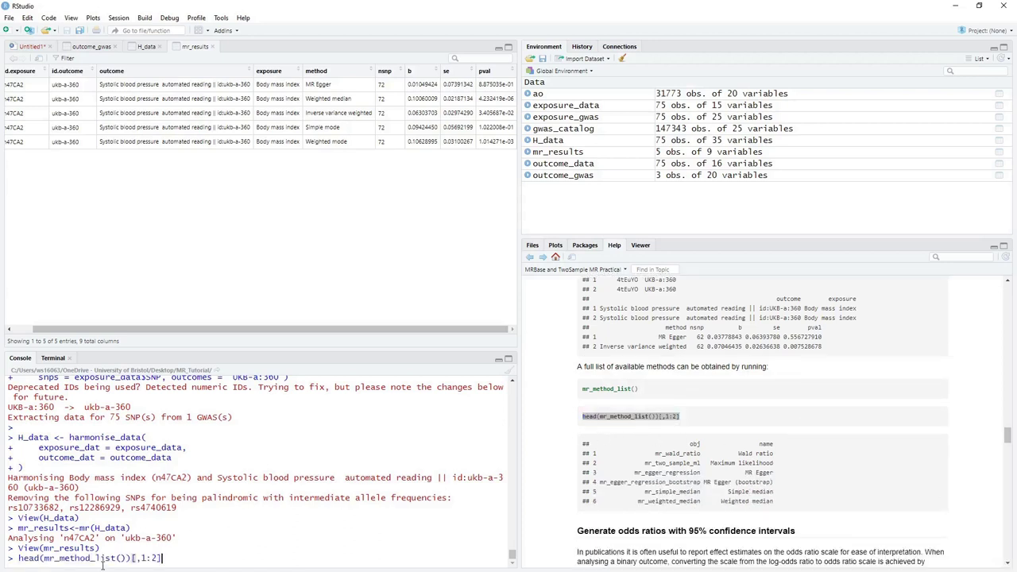
key("Return")
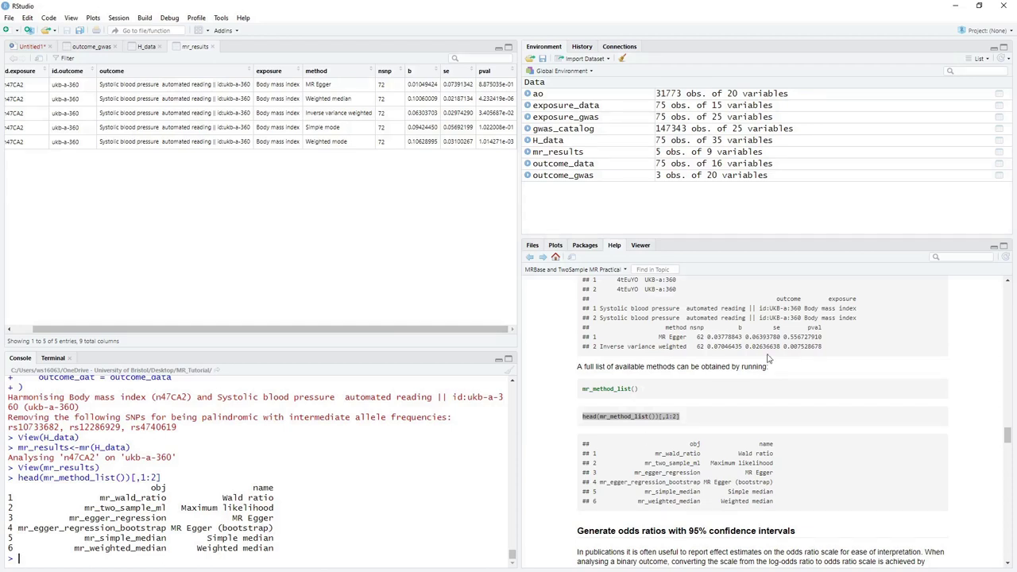
Test the MR-Egger intercept for average pleiotropy by running mr_pleiotropy_test(H_data) from the vignette's Sensitivity analyses section in the console
scroll(771, 359, "down", 3)
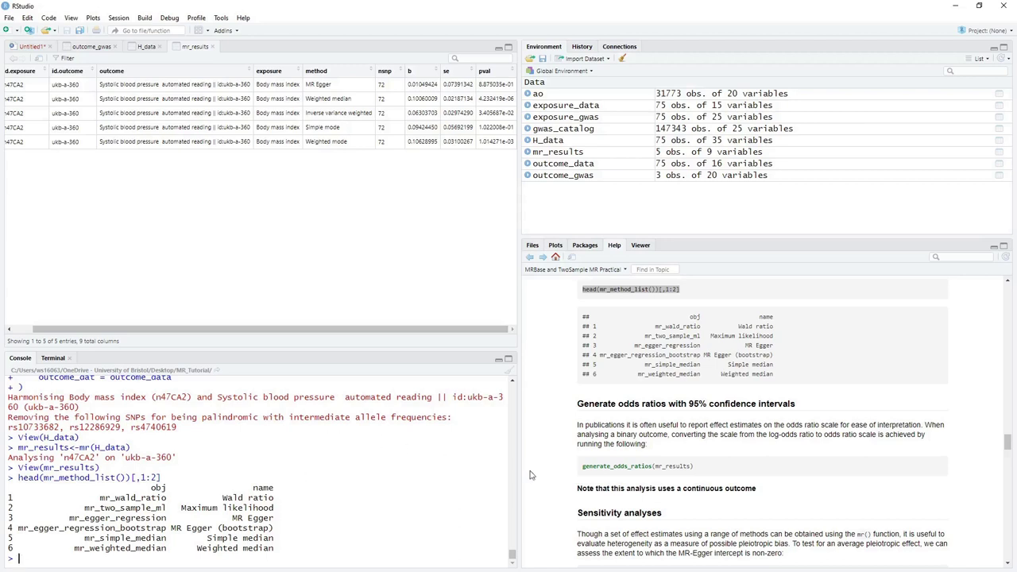
scroll(561, 447, "down", 3)
scroll(561, 447, "down", 4)
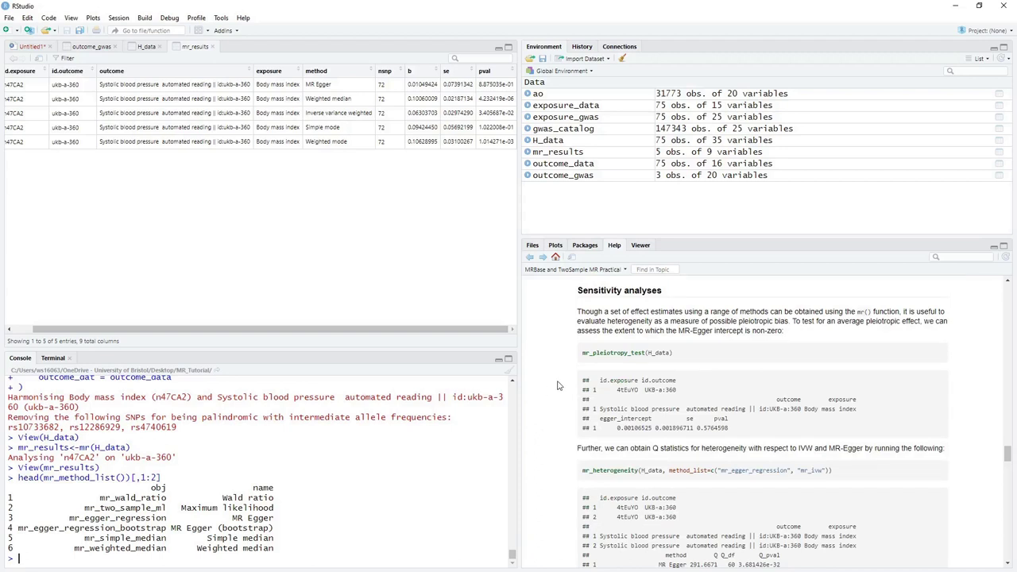
triple_click(670, 356)
key("ctrl+c")
left_click(154, 564)
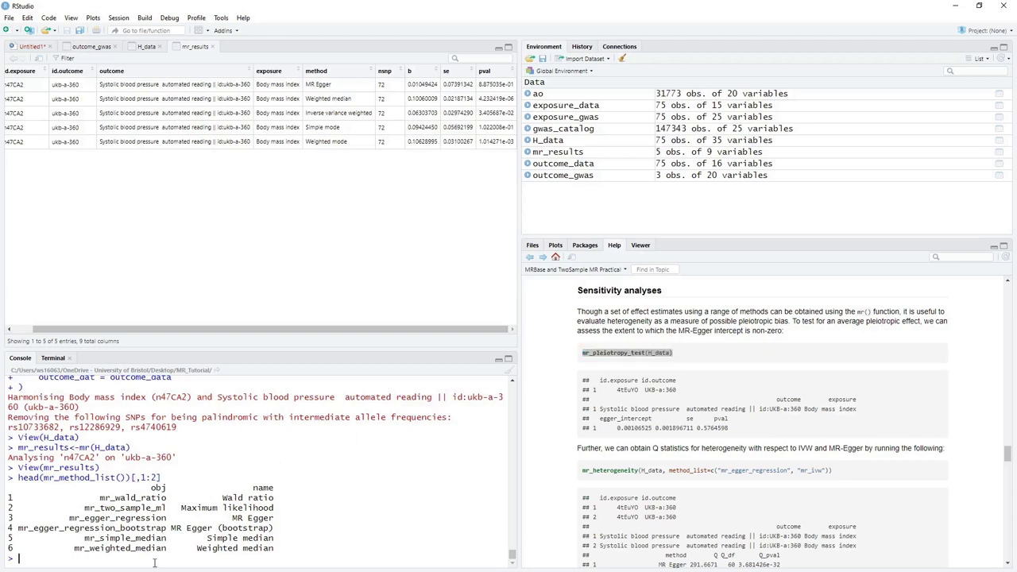
key("ctrl+v")
key("Return")
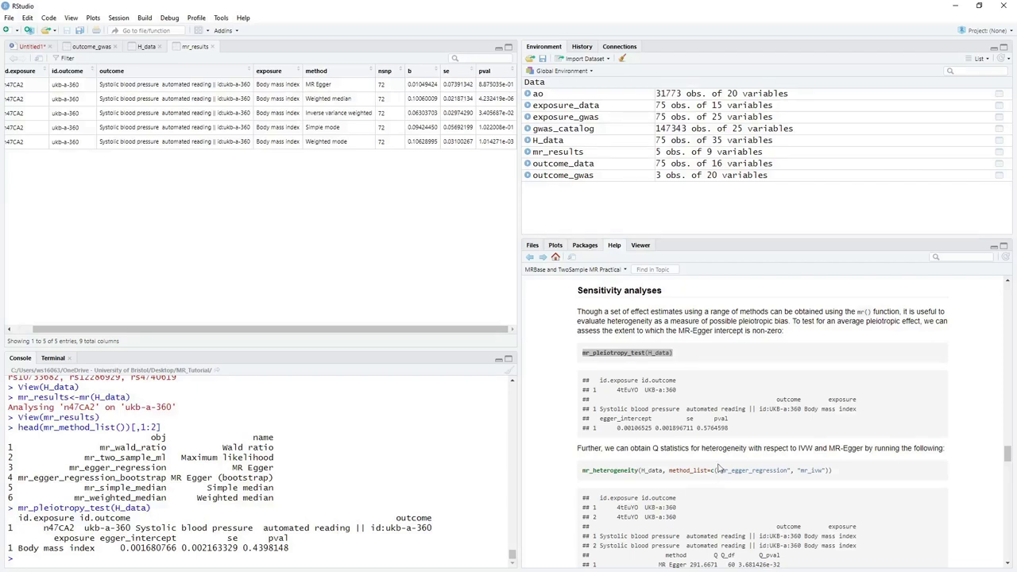
Obtain the Q statistics for heterogeneity by running mr_heterogeneity(H_data, method_list=c("mr_egger_regression", "mr_ivw")) from the vignette in the console
scroll(747, 429, "down", 3)
scroll(746, 427, "down", 1)
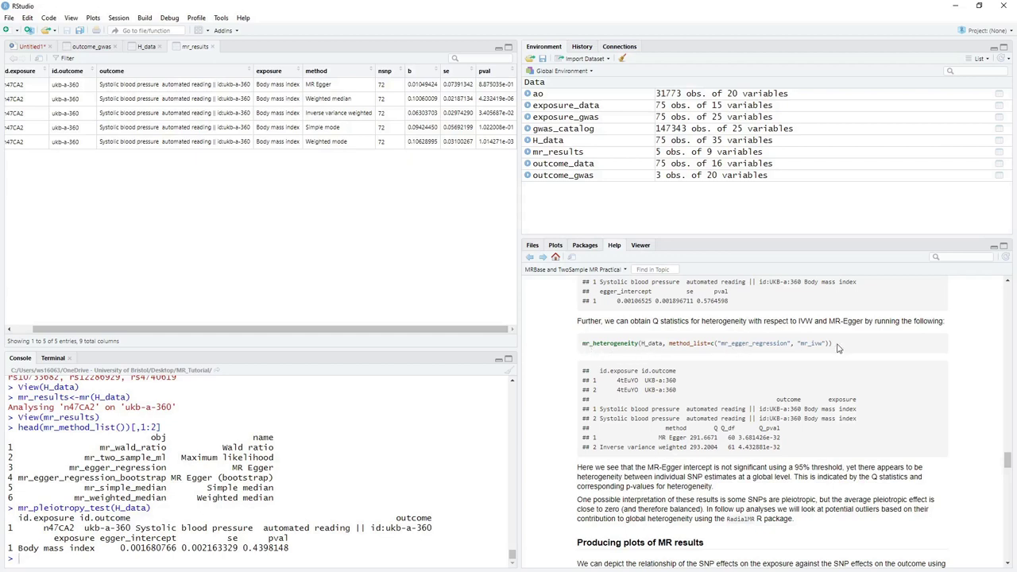
triple_click(732, 343)
key("ctrl+c")
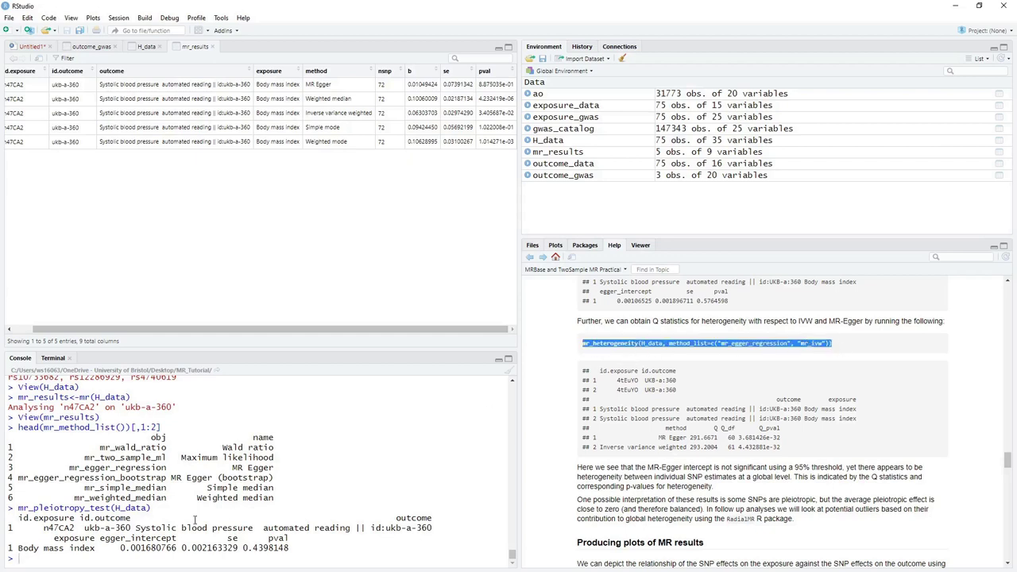
left_click(159, 563)
key("ctrl+v")
key("Return")
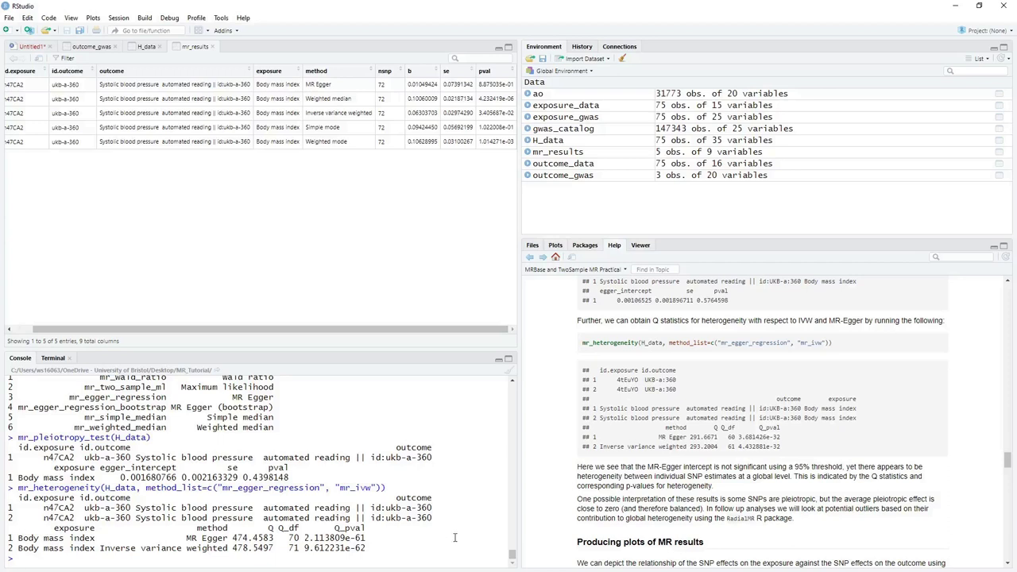
Switch to the separate MRBase and TwoSample MR Practical window and examine the scatter, forest, leave-one-out and funnel plots through to the Advanced features section
scroll(731, 487, "down", 5)
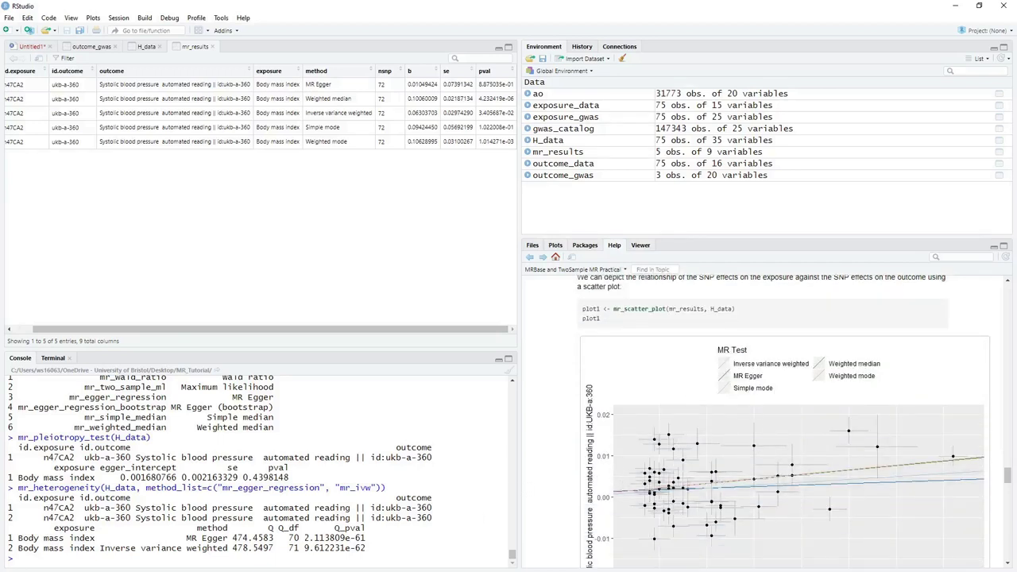
key("alt+Tab")
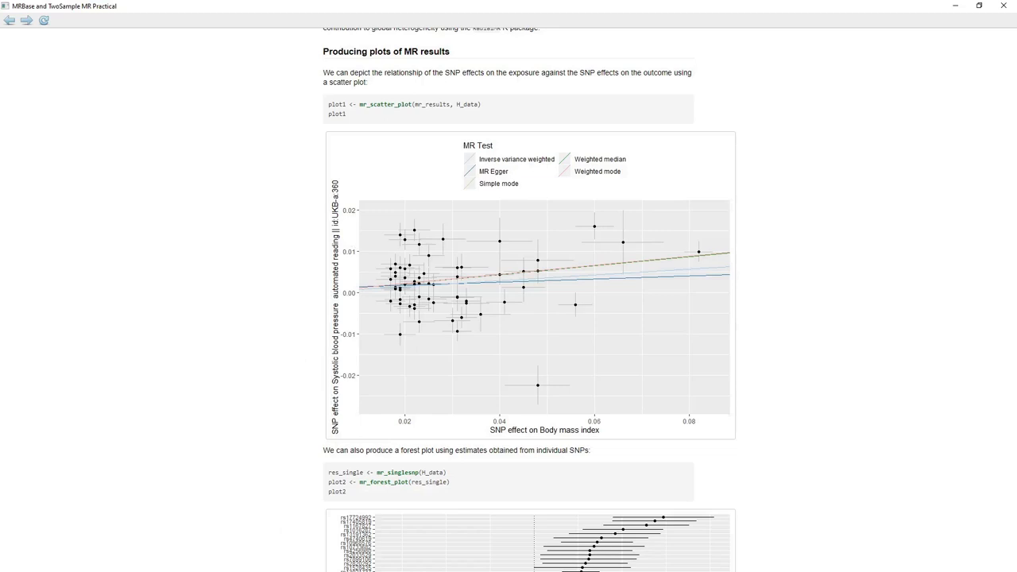
scroll(177, 299, "down", 3)
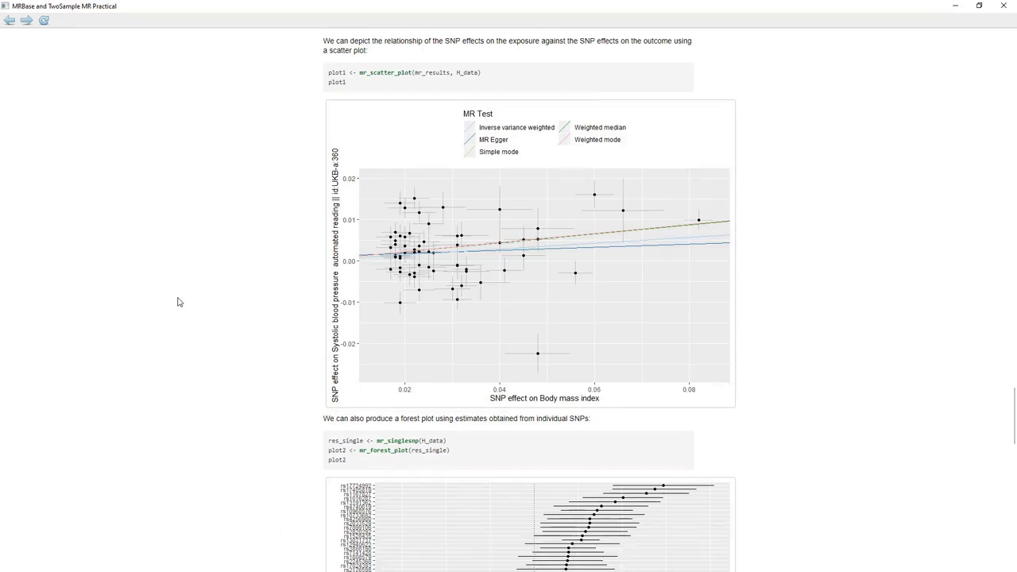
scroll(190, 315, "down", 1)
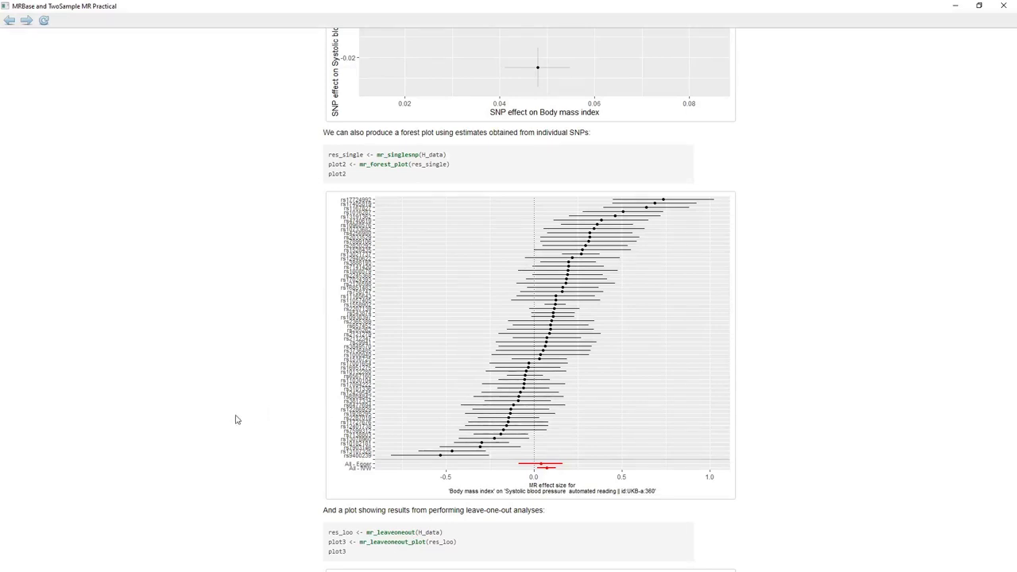
scroll(235, 419, "down", 5)
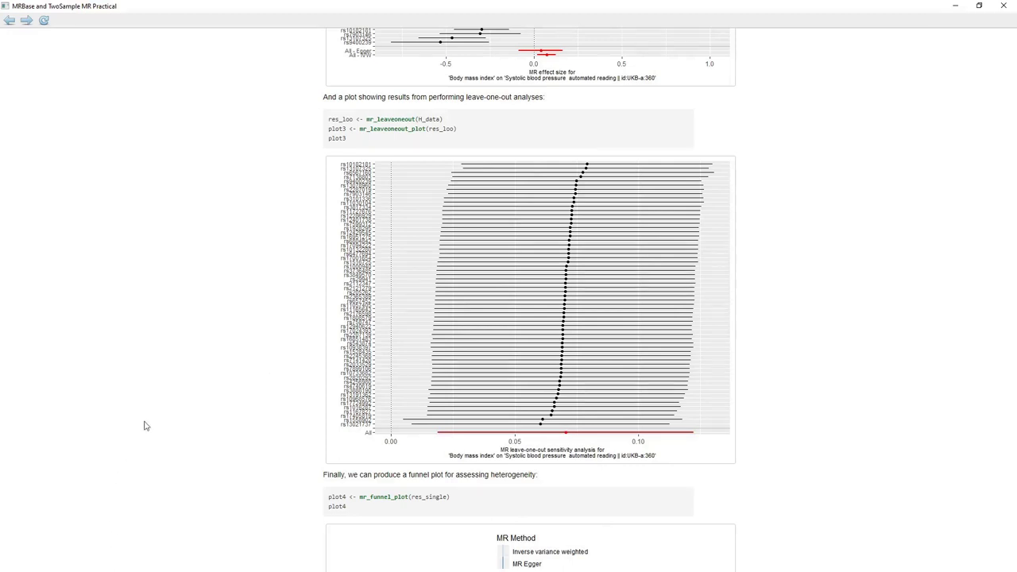
scroll(231, 358, "down", 3)
scroll(234, 361, "down", 1)
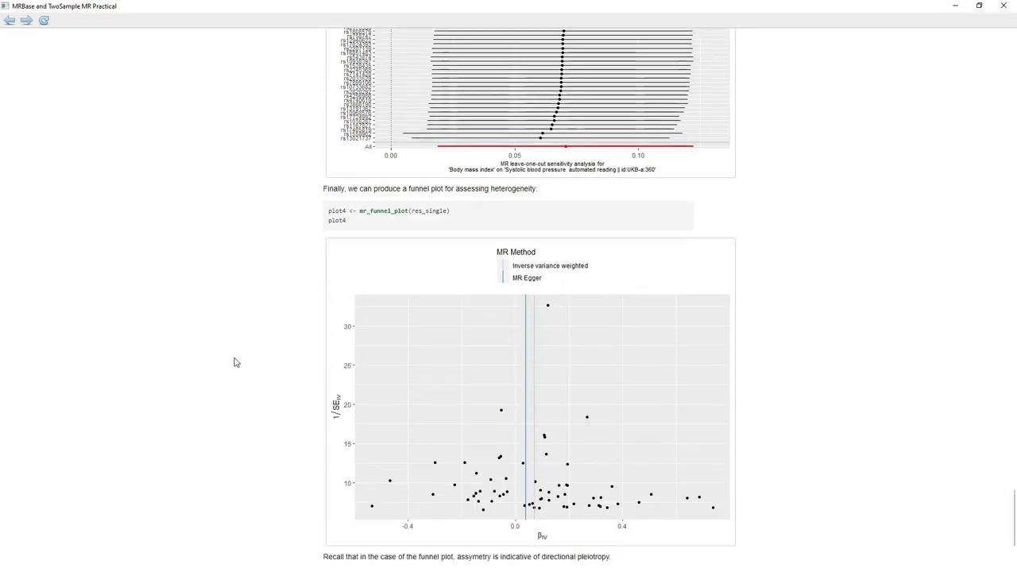
scroll(235, 363, "up", 1)
scroll(237, 363, "down", 1)
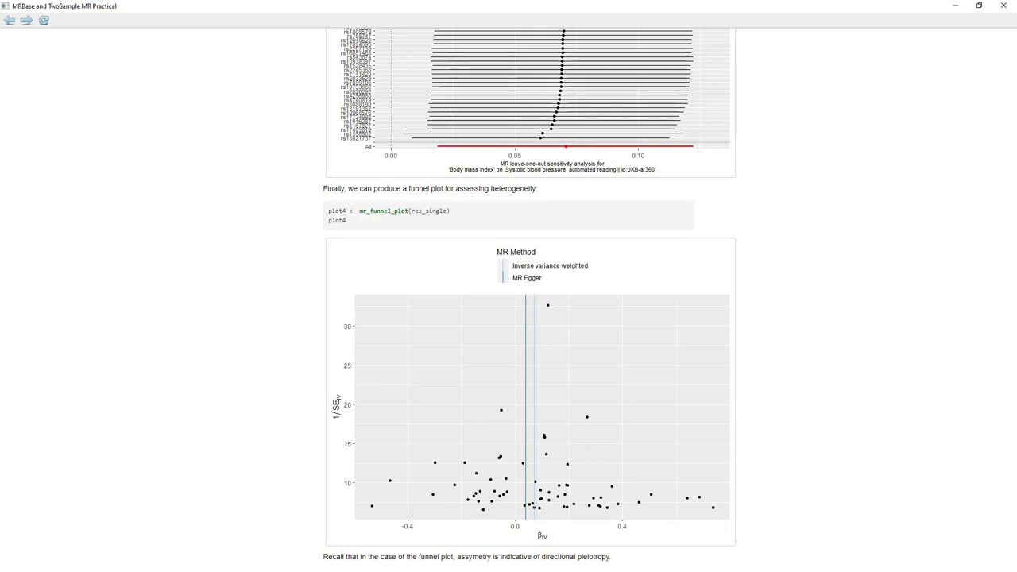
scroll(529, 299, "down", 1)
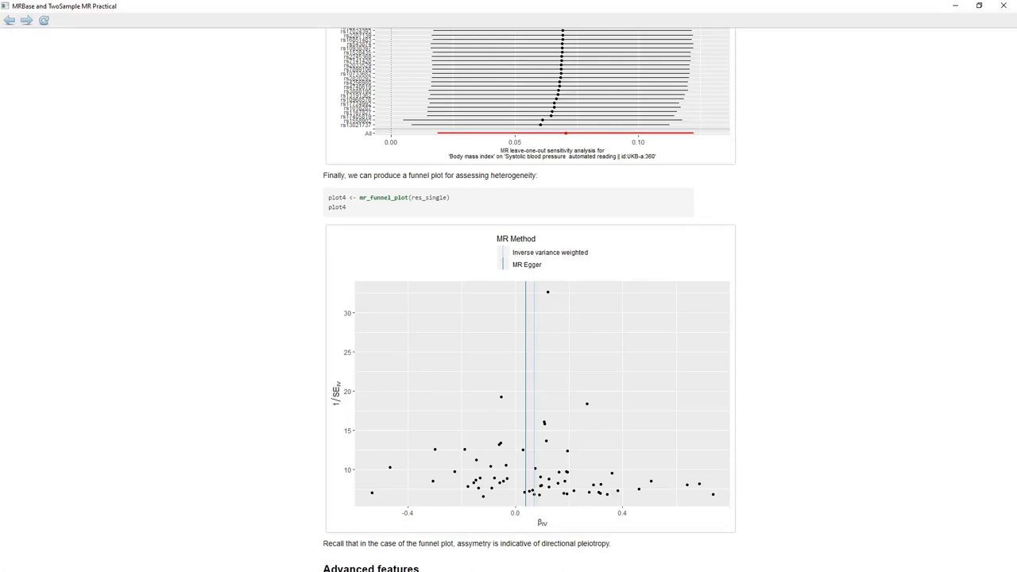
scroll(227, 416, "down", 3)
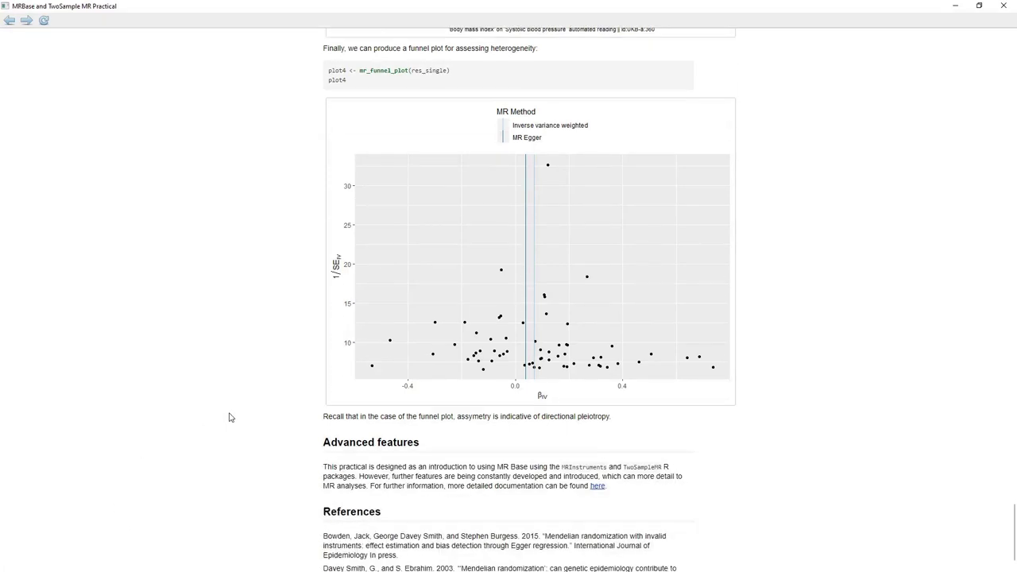